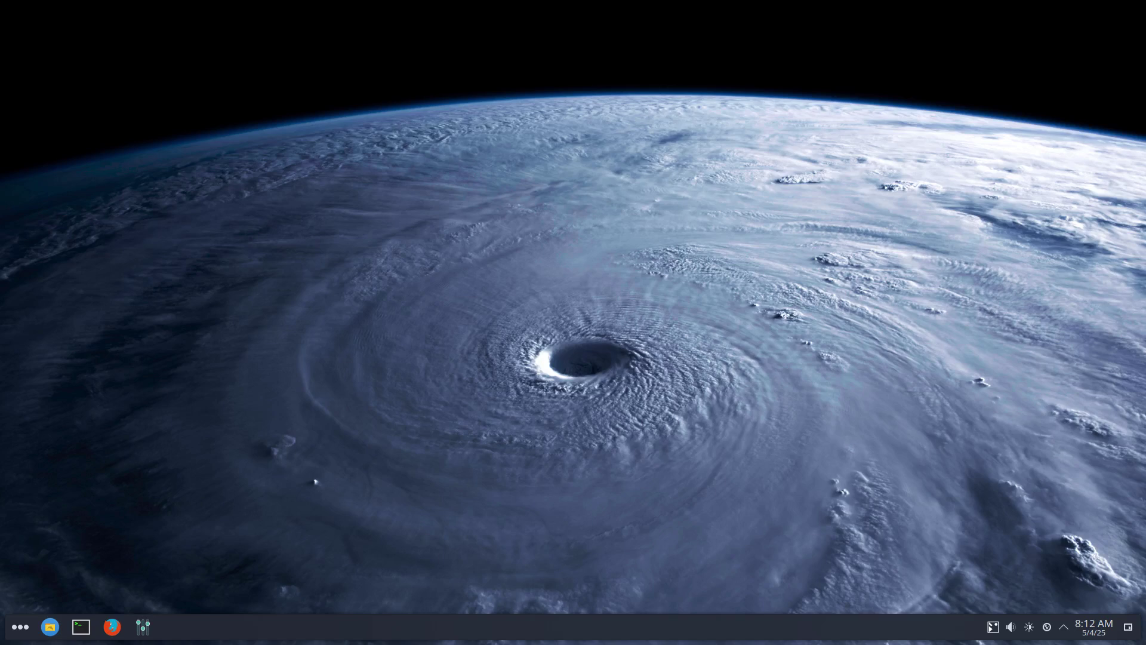
- Leave the VM's full-screen view and check the optical drive's disk list without choosing one
mouse_move(1083, 625)
key(ctrl+f)
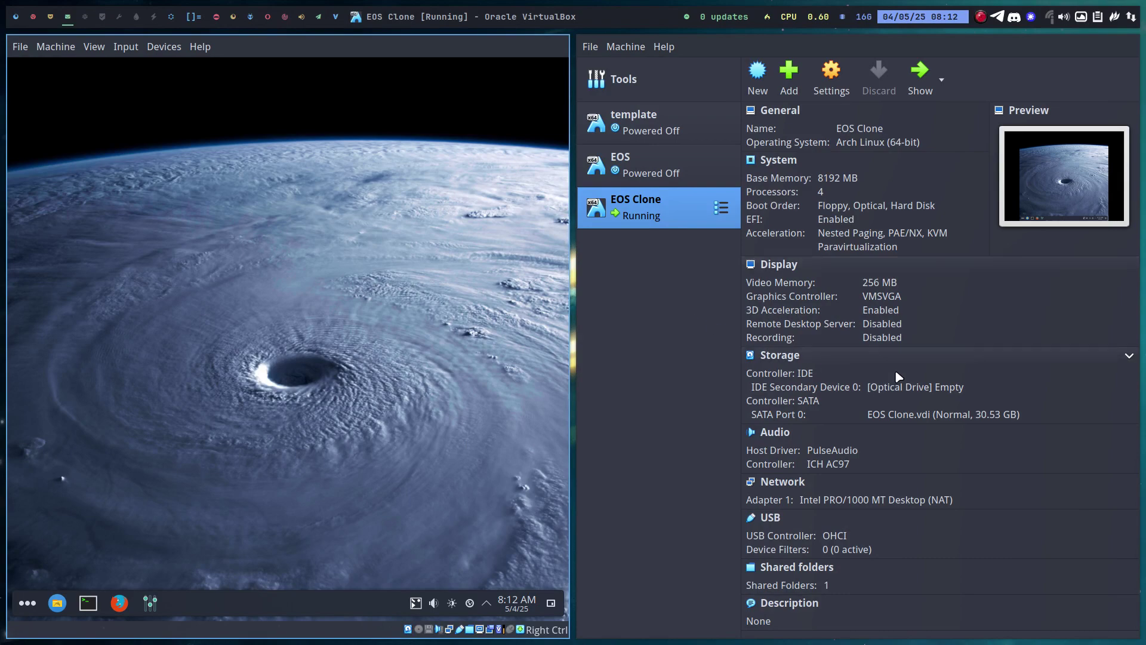
click(933, 391)
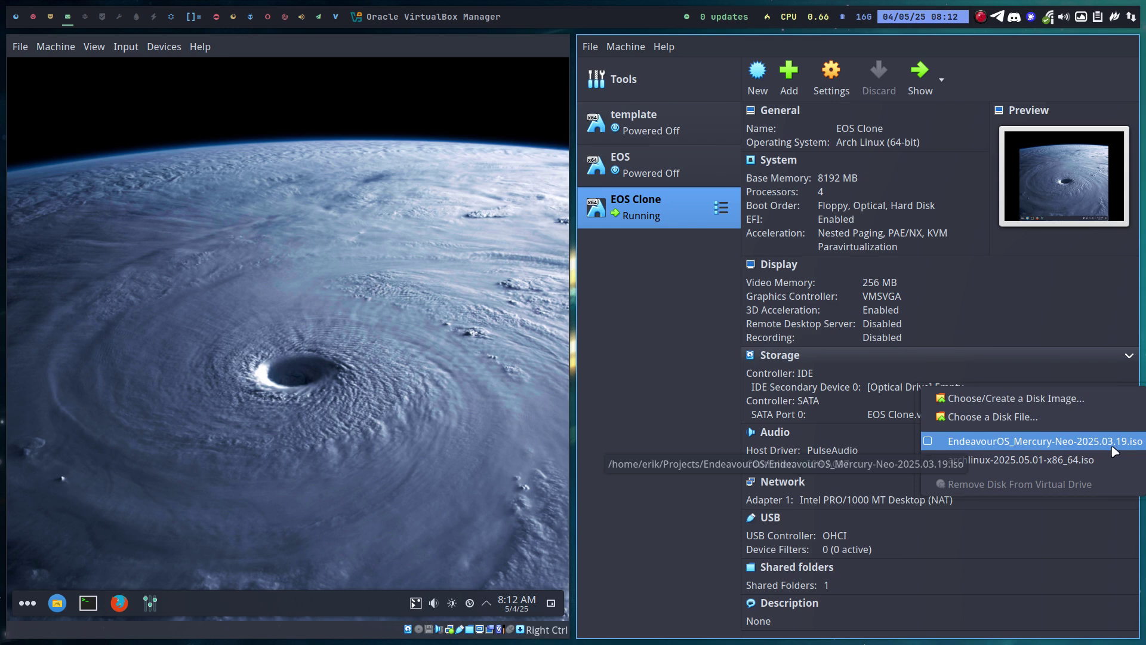
click(1040, 299)
- Return the VM to full screen and launch System Settings from the application launcher
key(ctrl+f)
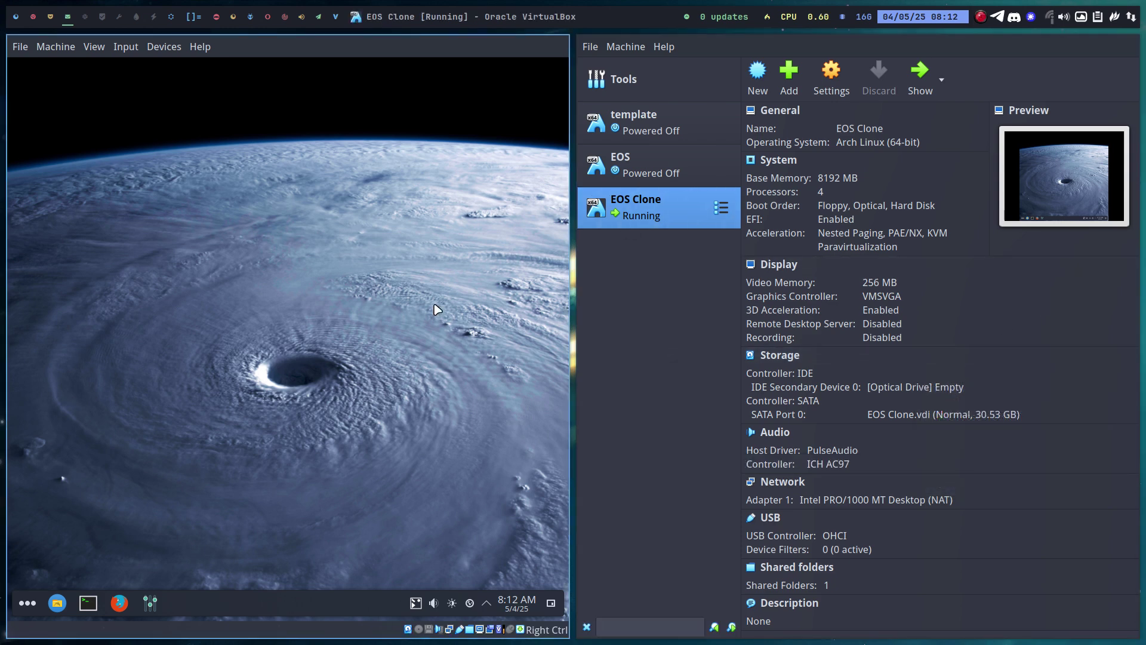
key(Control_R+f)
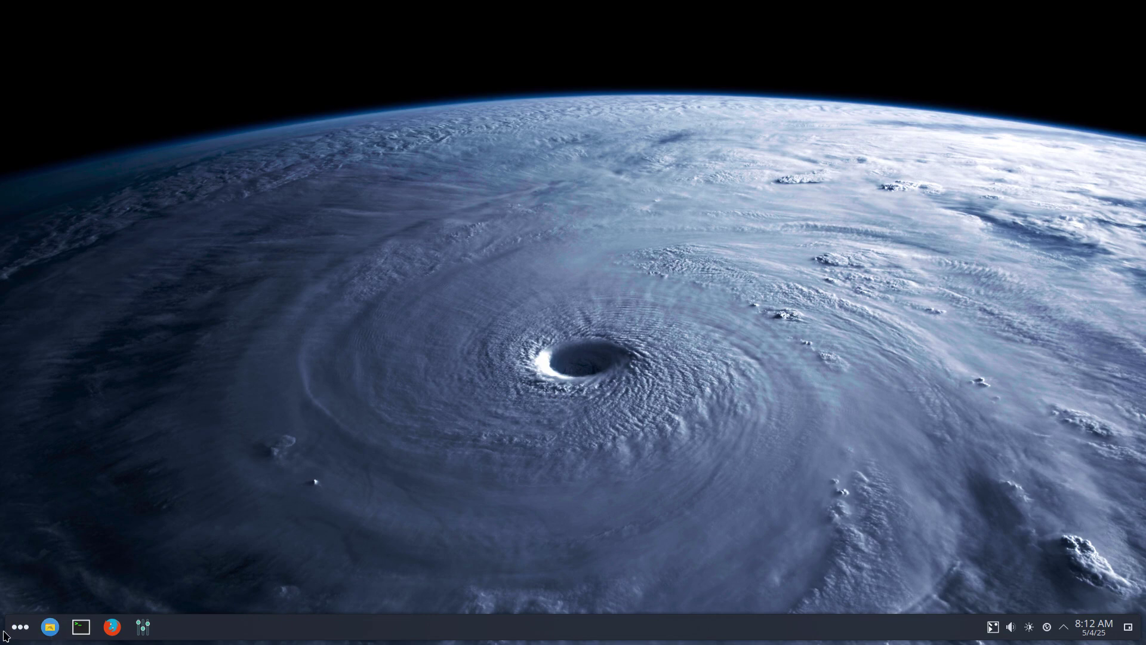
click(21, 627)
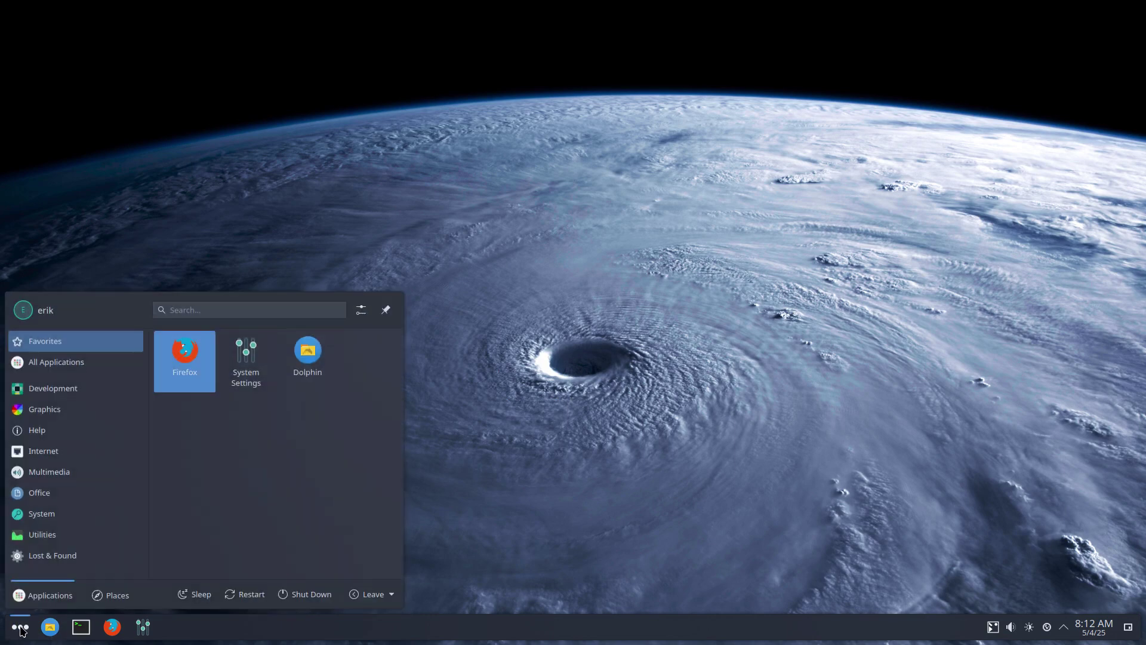
click(143, 626)
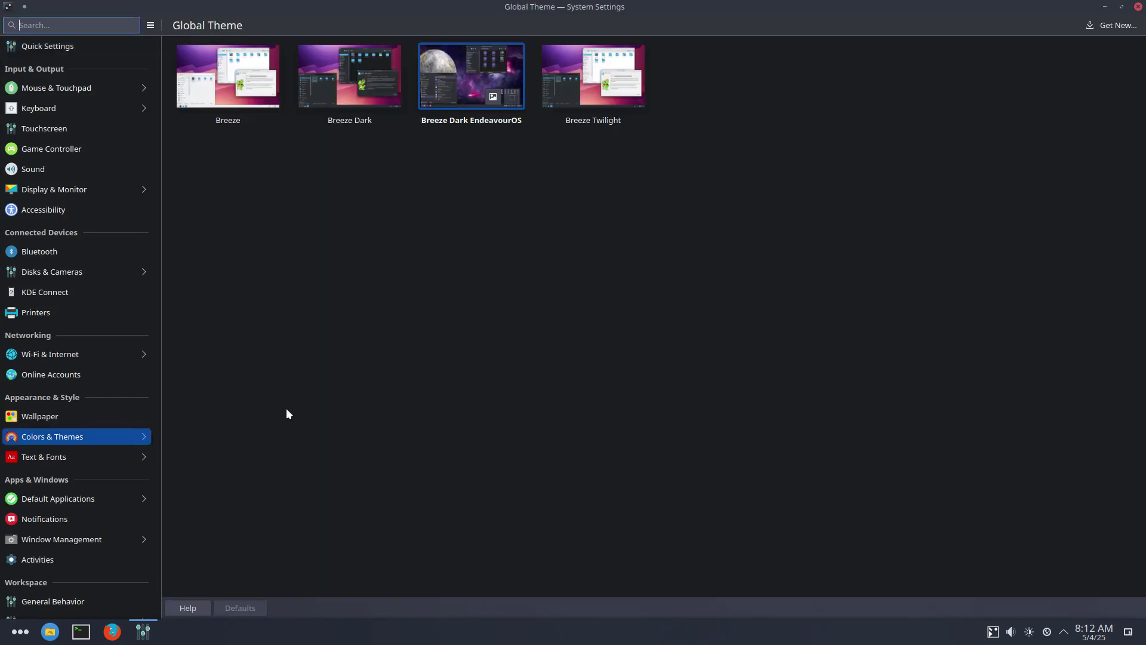
- Open Colors & Themes, glance at Night Light, and return to the colour scheme page
click(89, 439)
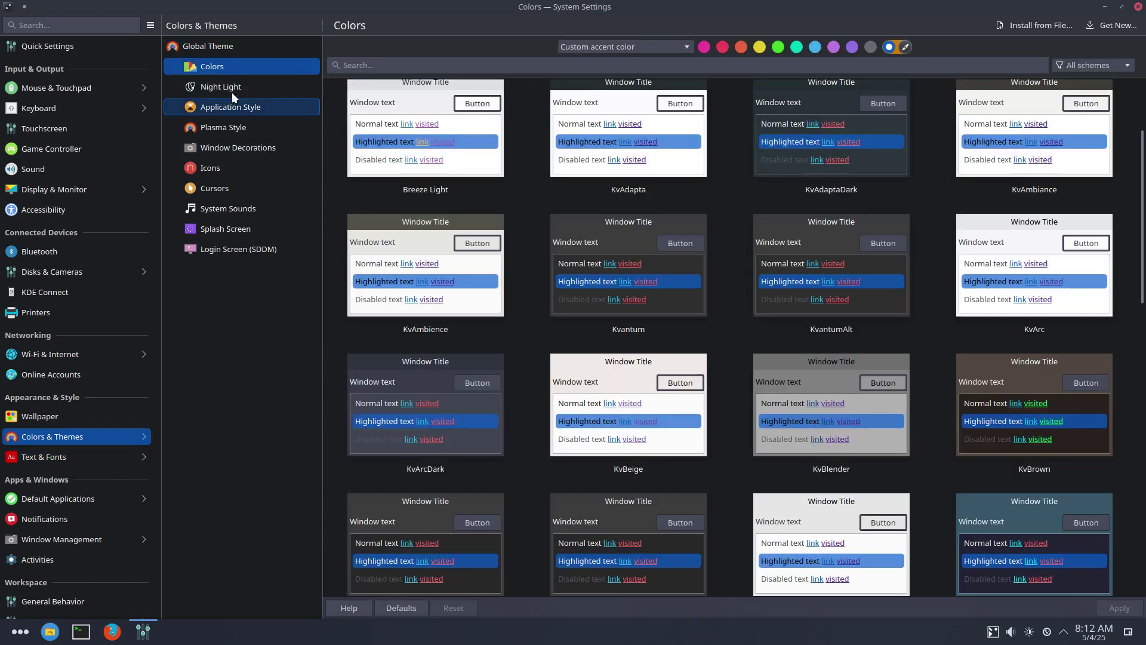
click(238, 85)
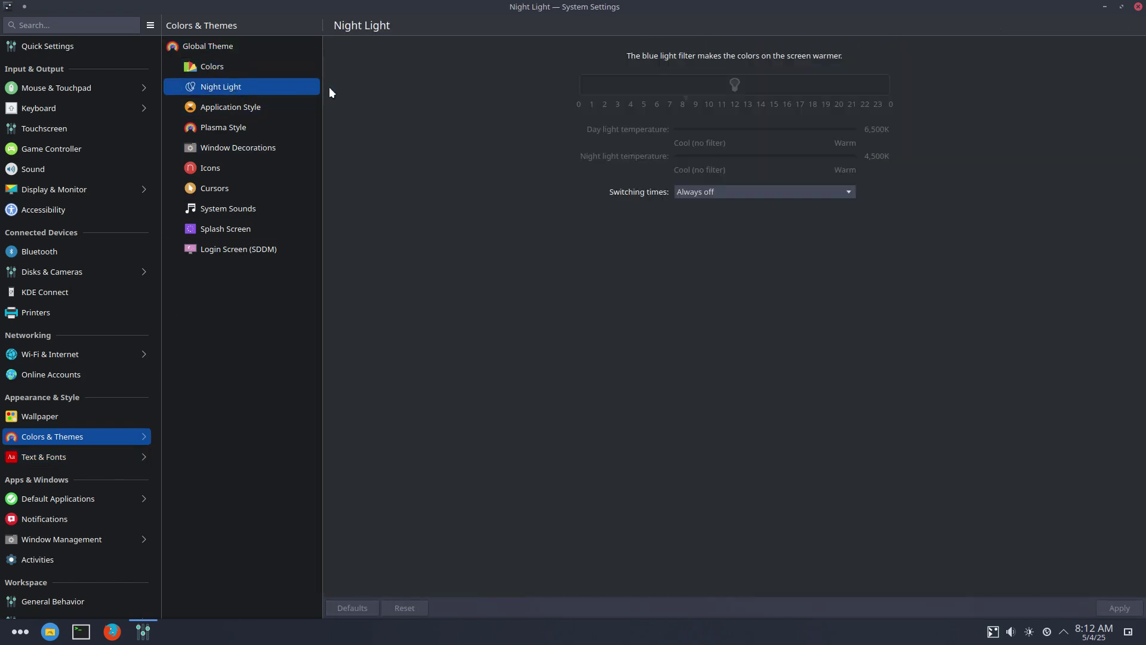
click(255, 66)
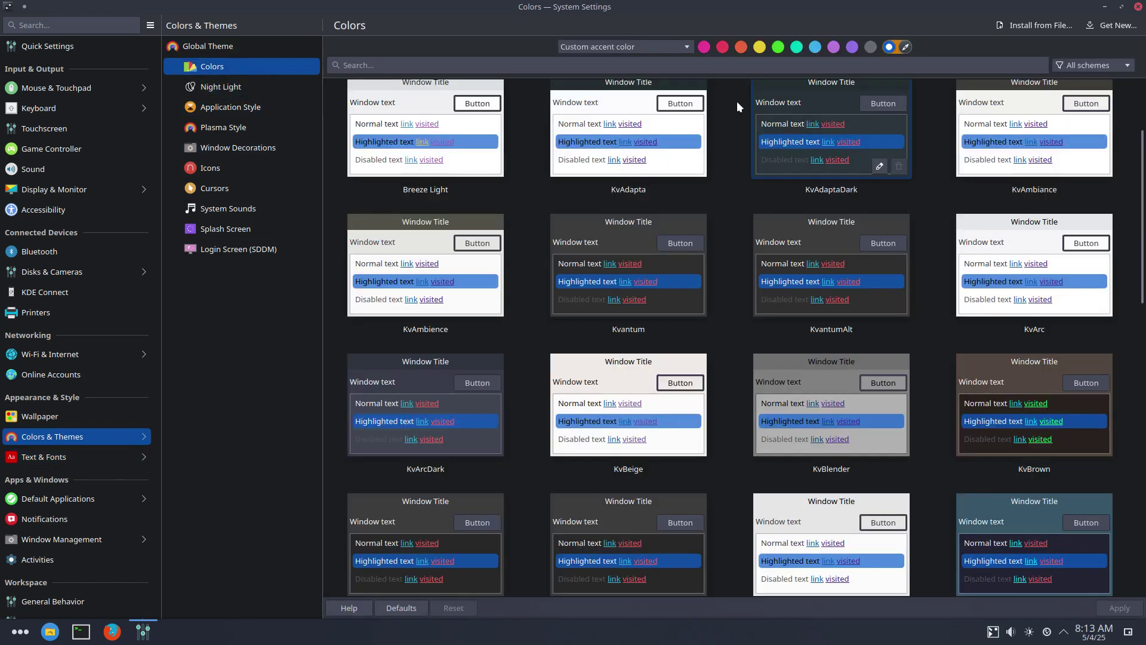
- Try a custom orange accent colour, then switch the accent to purple
click(907, 46)
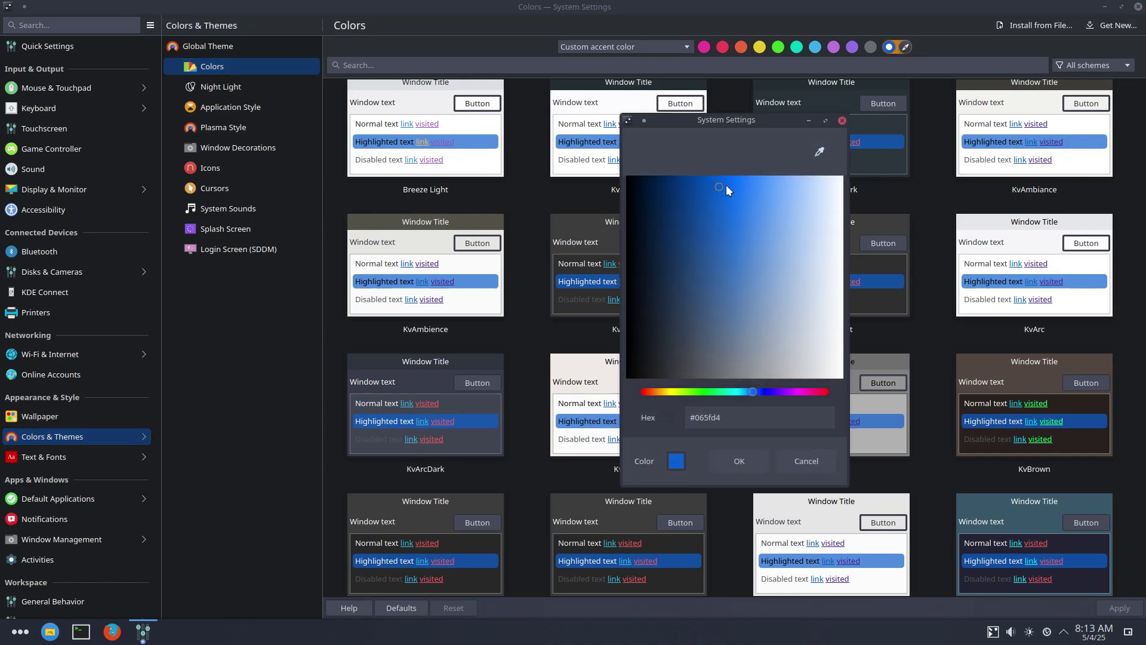
drag(727, 188, 698, 236)
drag(744, 394, 652, 392)
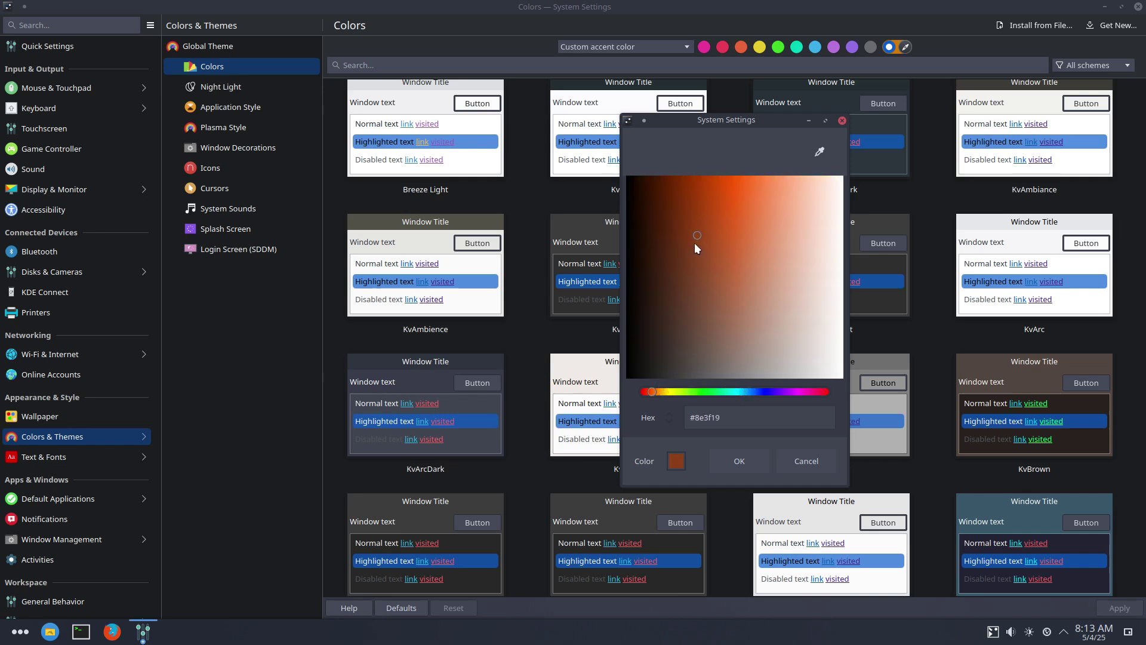
drag(712, 215, 716, 191)
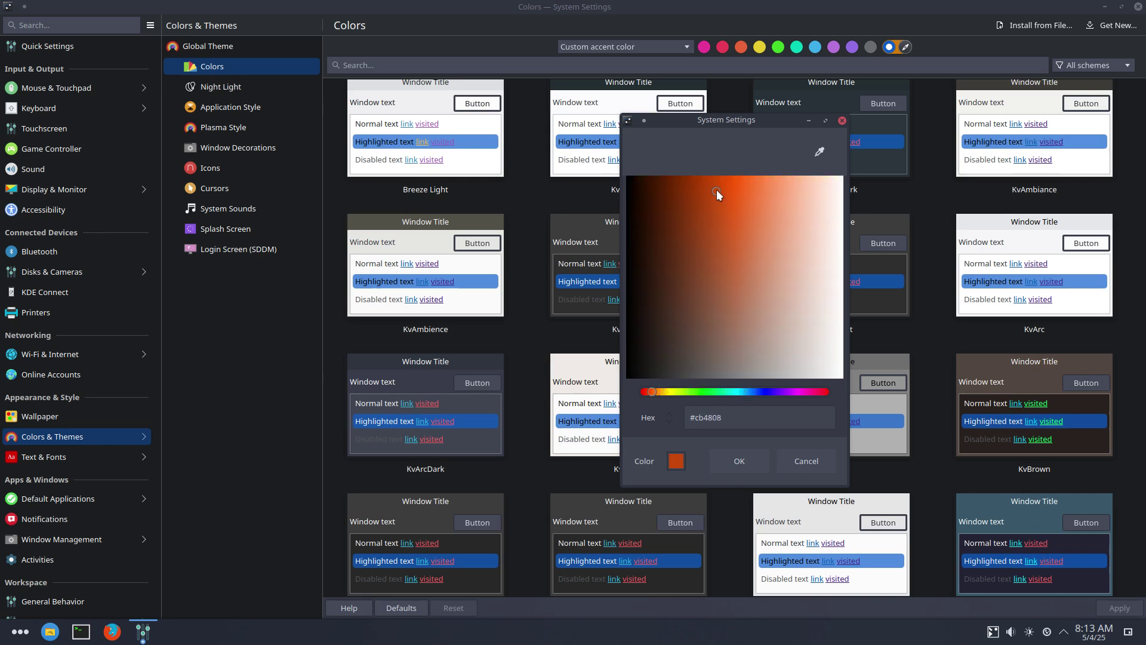
click(756, 461)
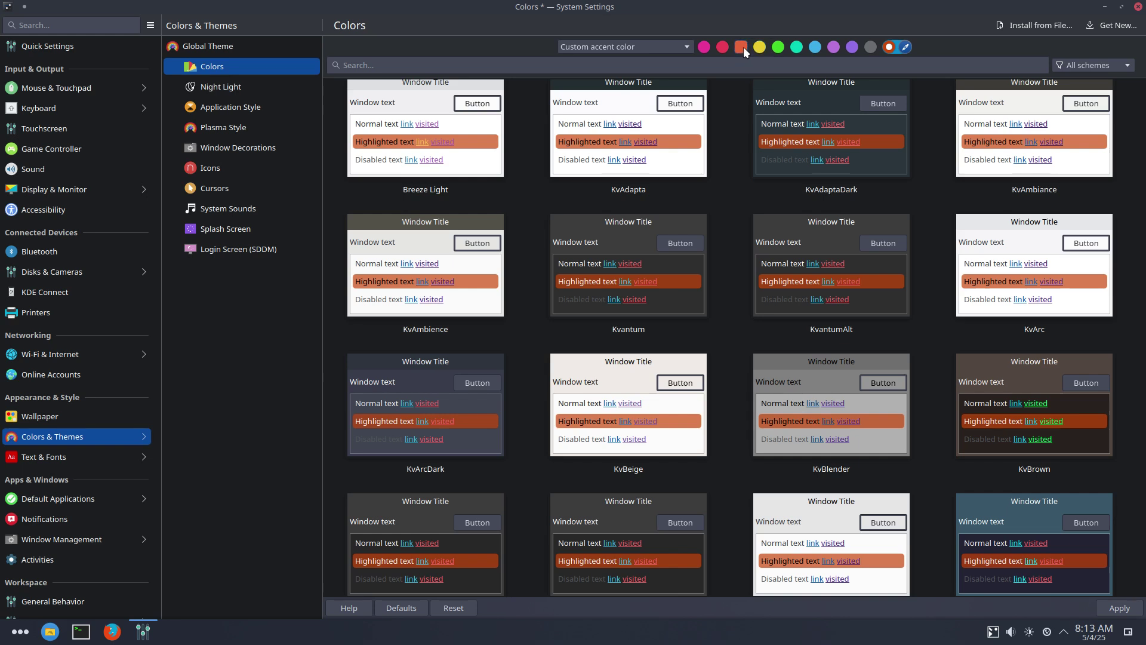
click(852, 47)
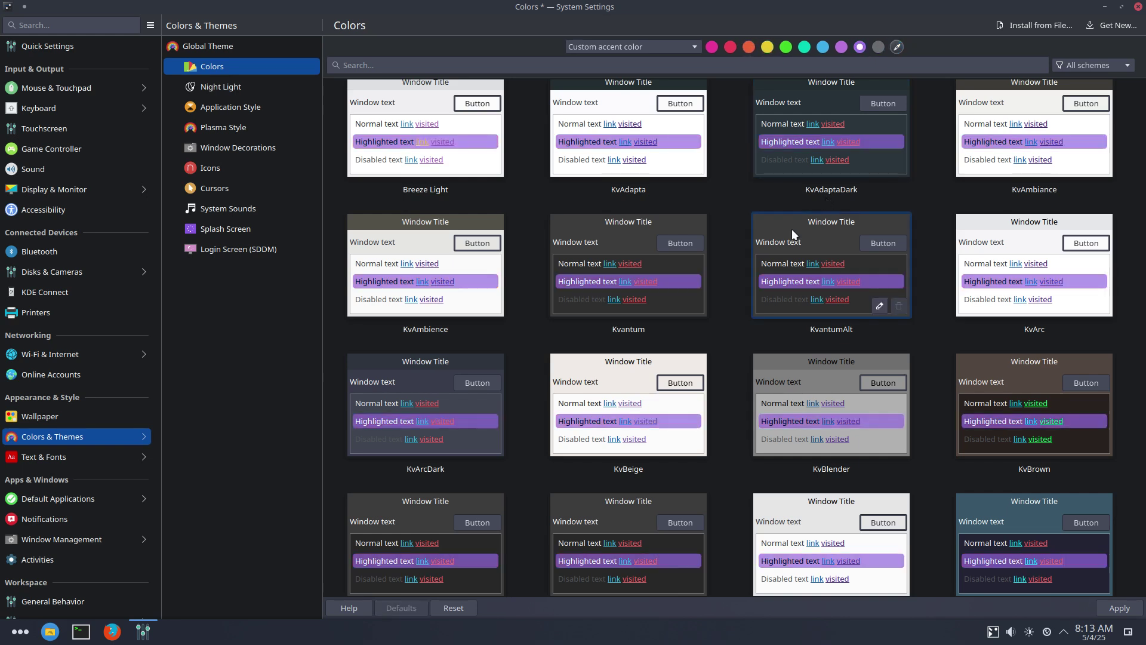
click(252, 89)
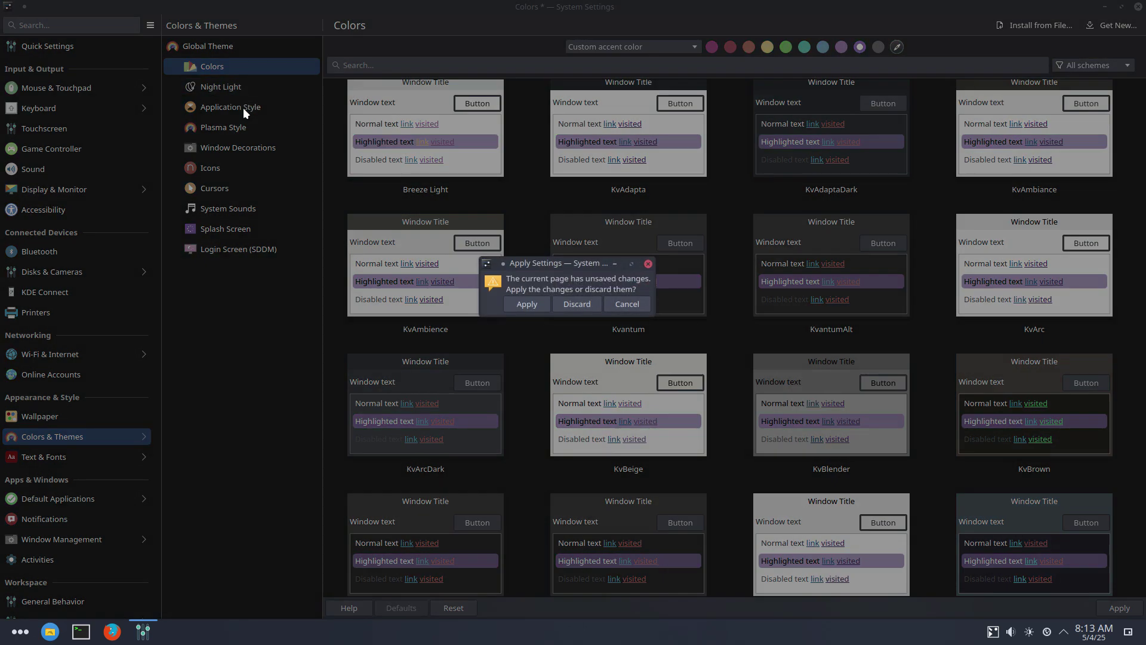
- Apply the purple accent and review Application Style, Plasma Style, Window Decorations and Icons
click(525, 304)
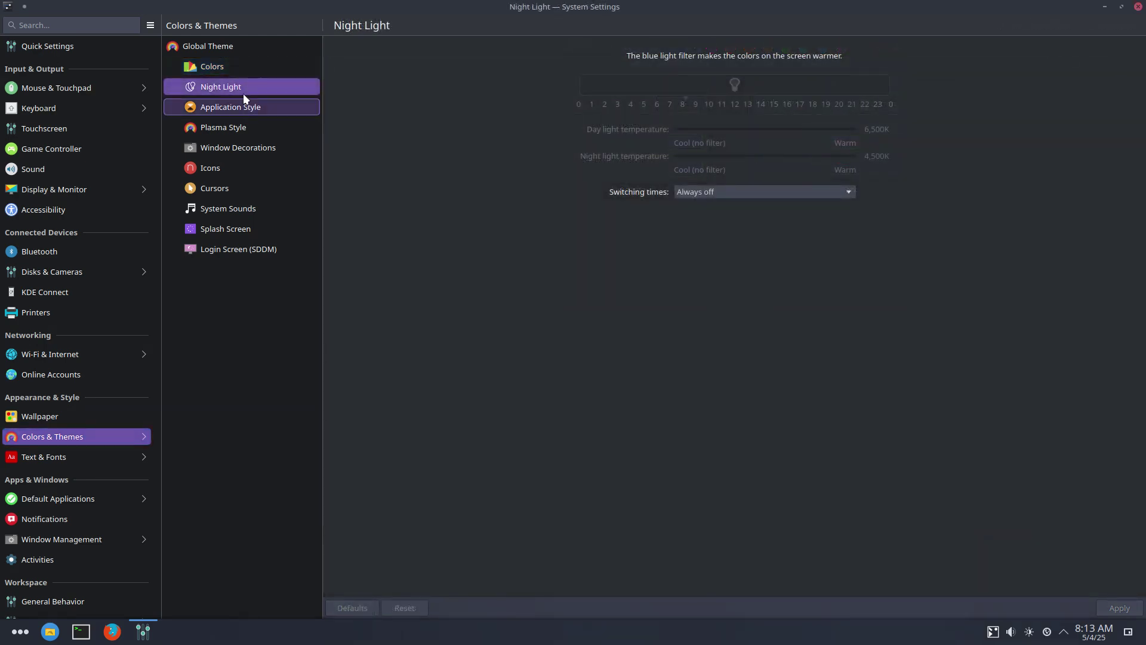
click(242, 106)
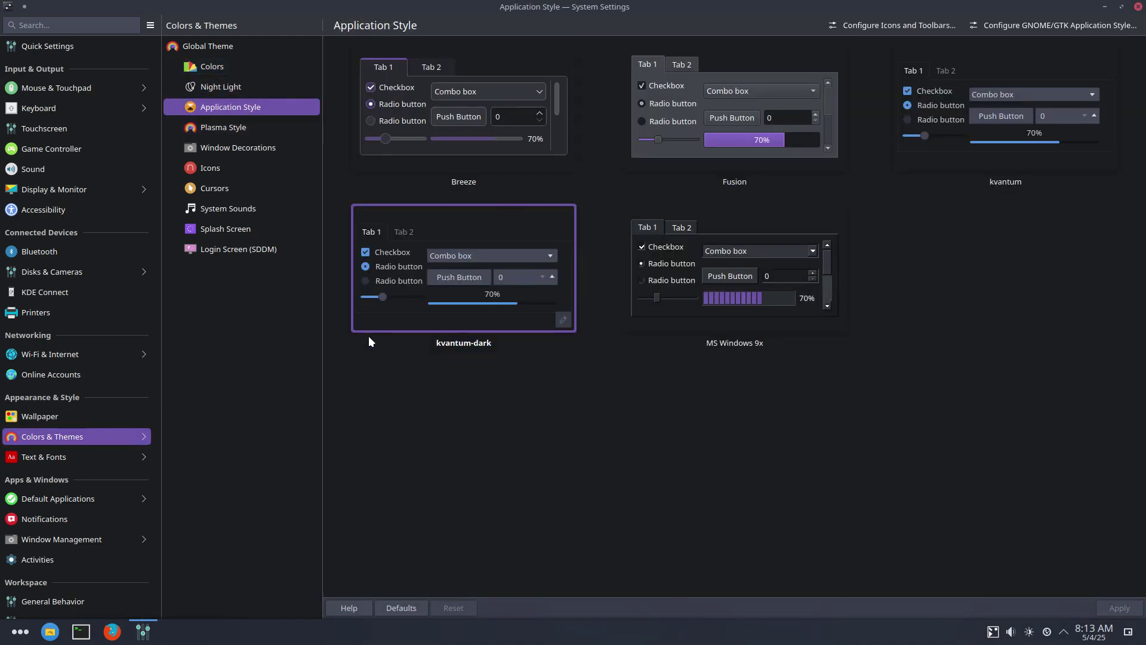
click(230, 128)
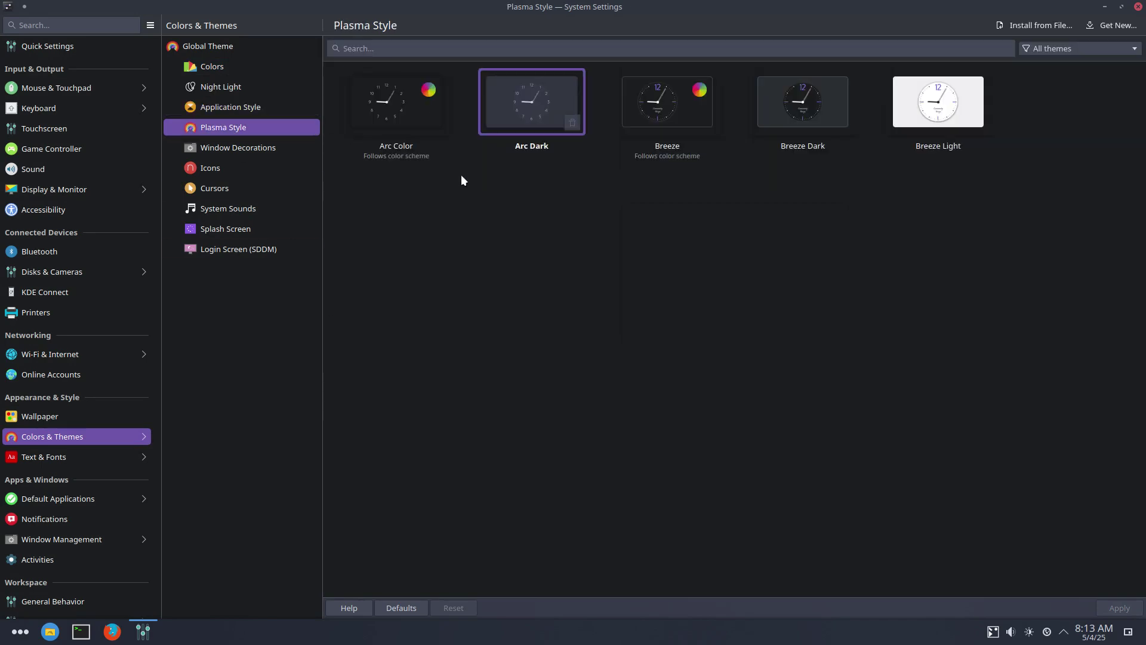
click(239, 147)
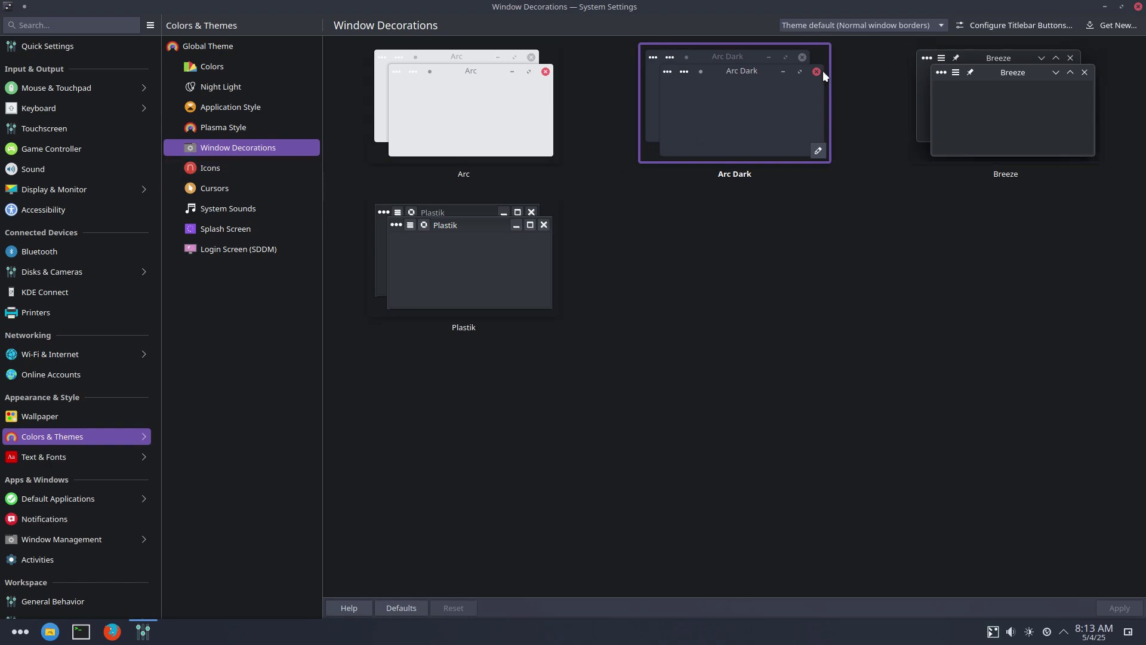
click(292, 169)
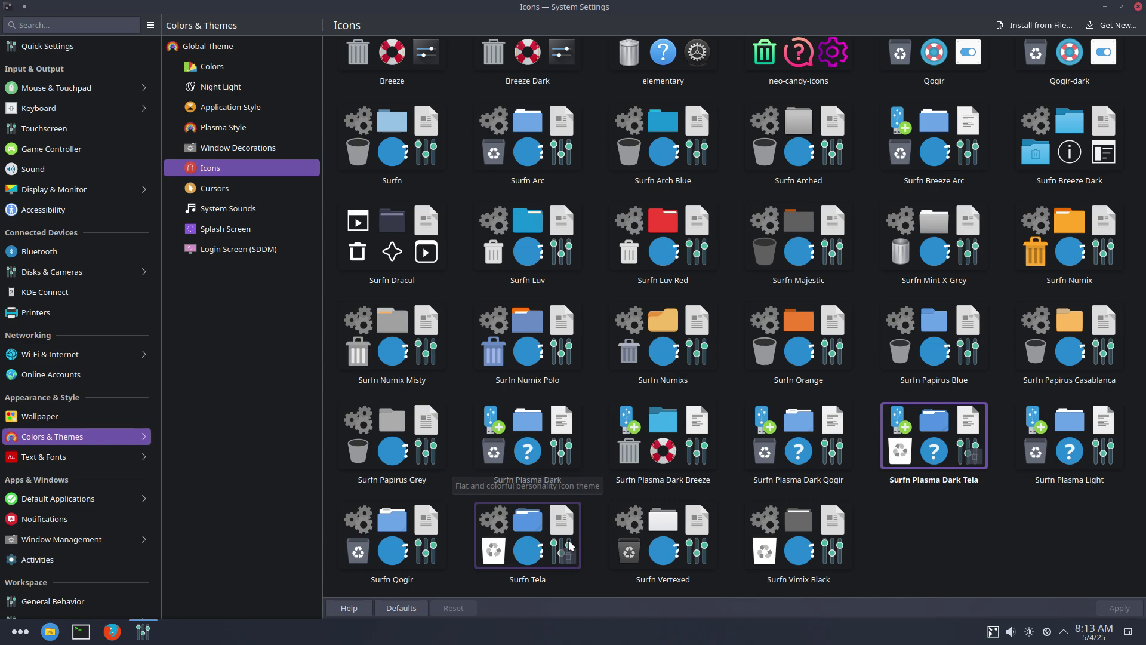
- Review the Cursors, System Sounds, Splash Screen and Login Screen (SDDM) pages
click(245, 191)
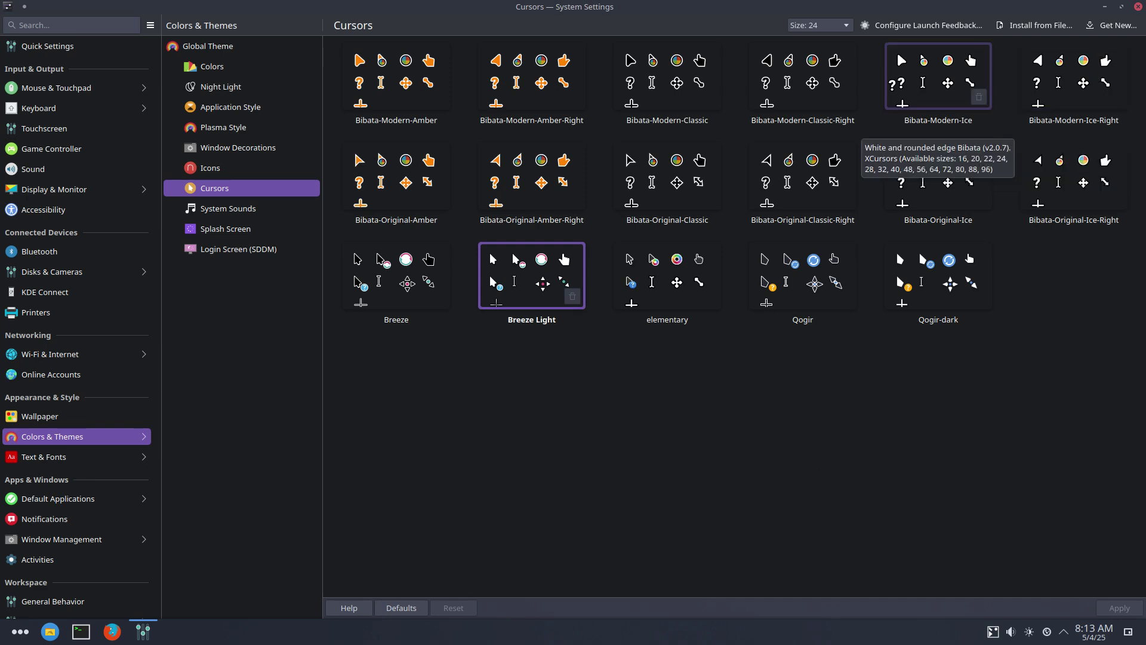
click(284, 210)
click(274, 234)
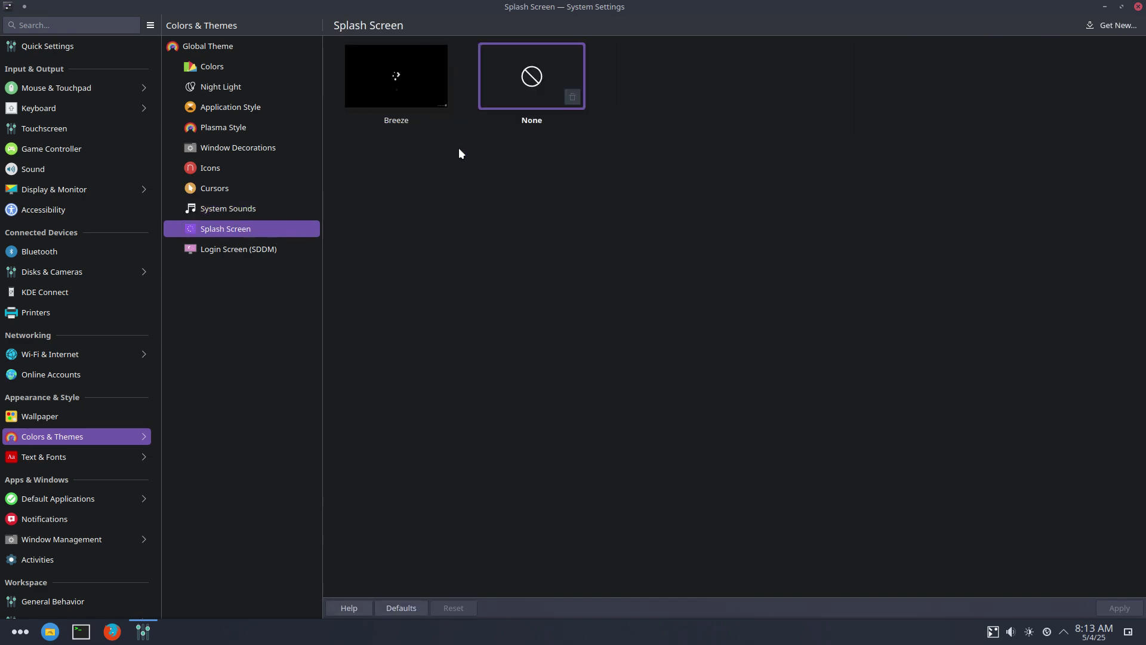
click(265, 253)
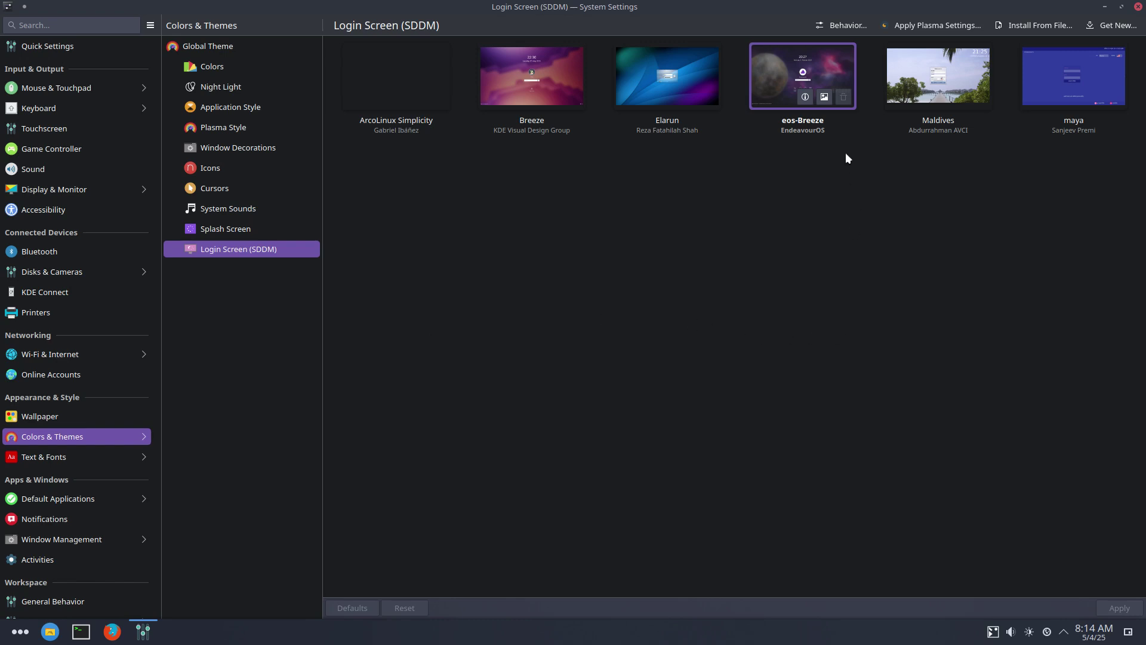
mouse_move(399, 94)
- Close System Settings and open the arcolinux-nemesis folder under DATA in Dolphin
click(1138, 7)
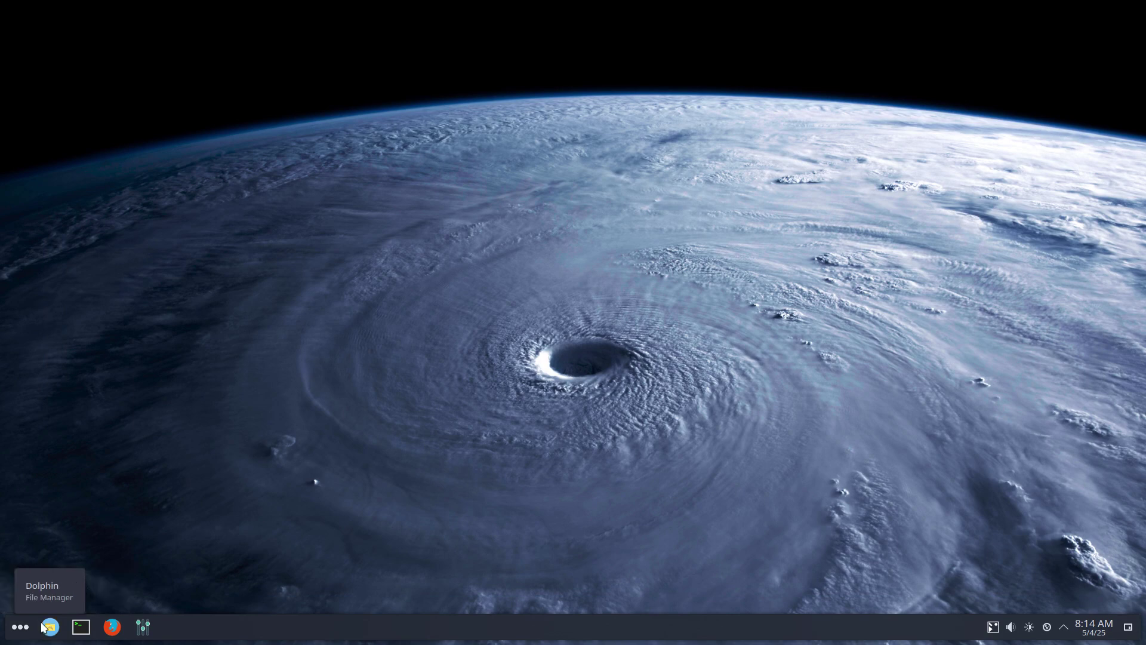
click(44, 626)
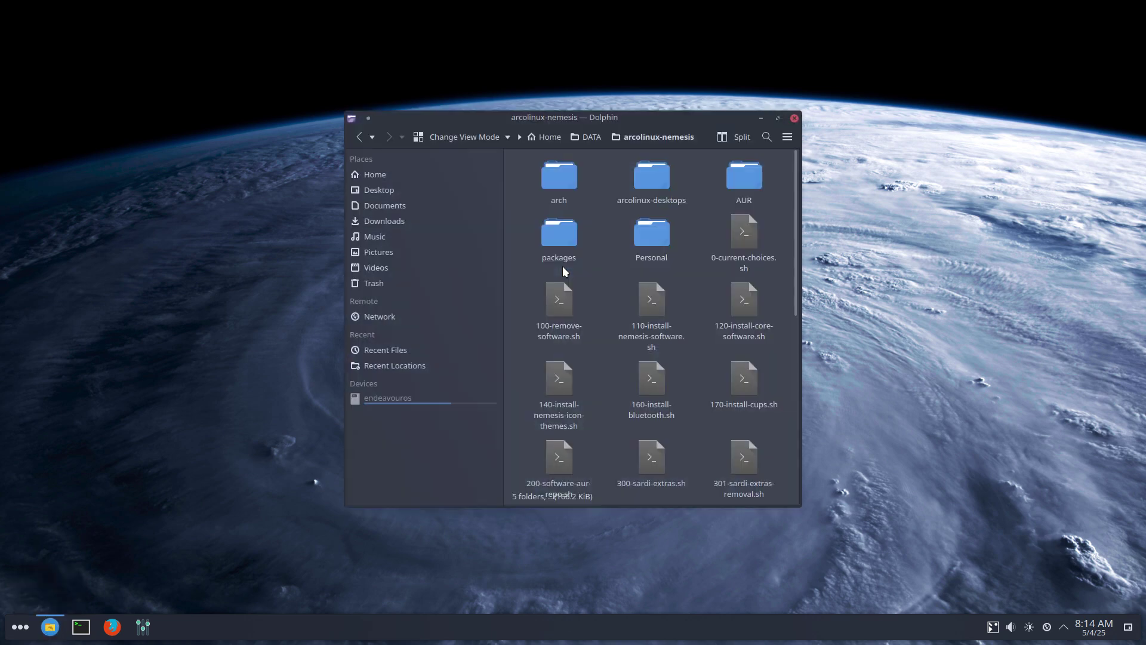
click(591, 139)
click(548, 180)
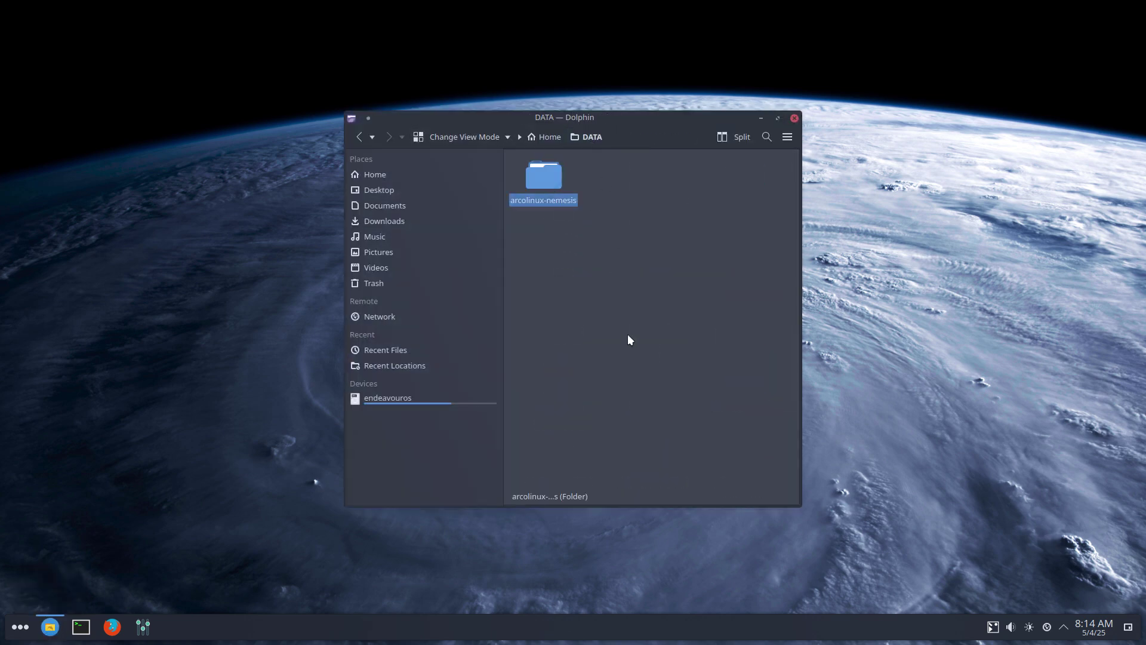
double_click(546, 180)
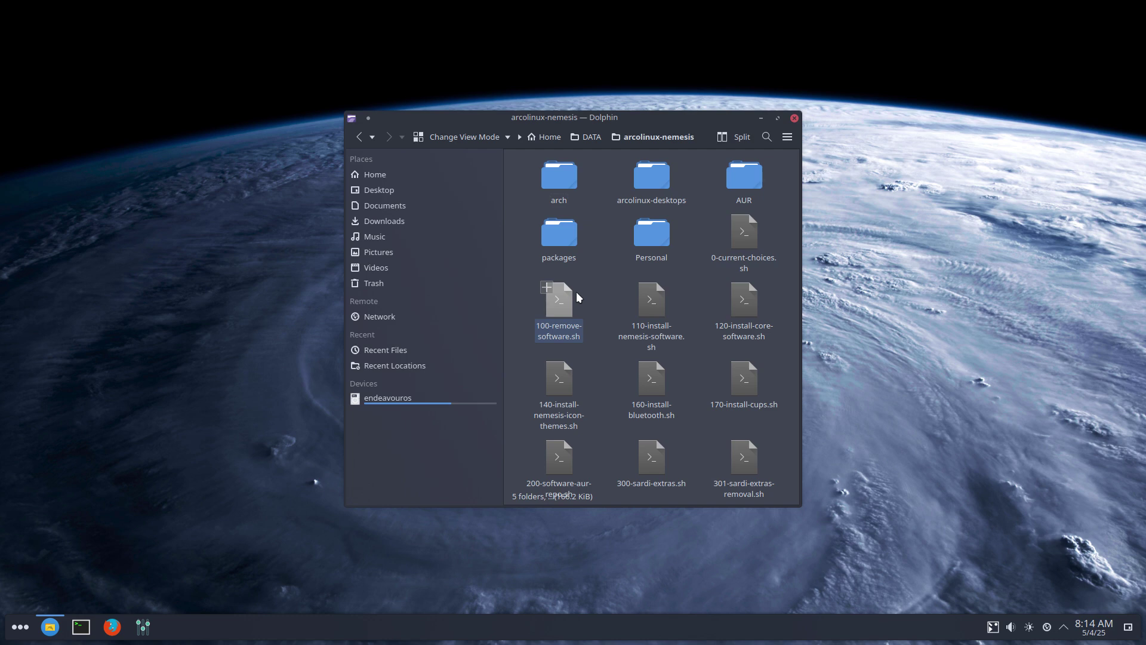
- Browse the scripts, including 110-install-nemesis-software.sh and 0-current-choices.sh, then close Dolphin
scroll(617, 420, down, 3)
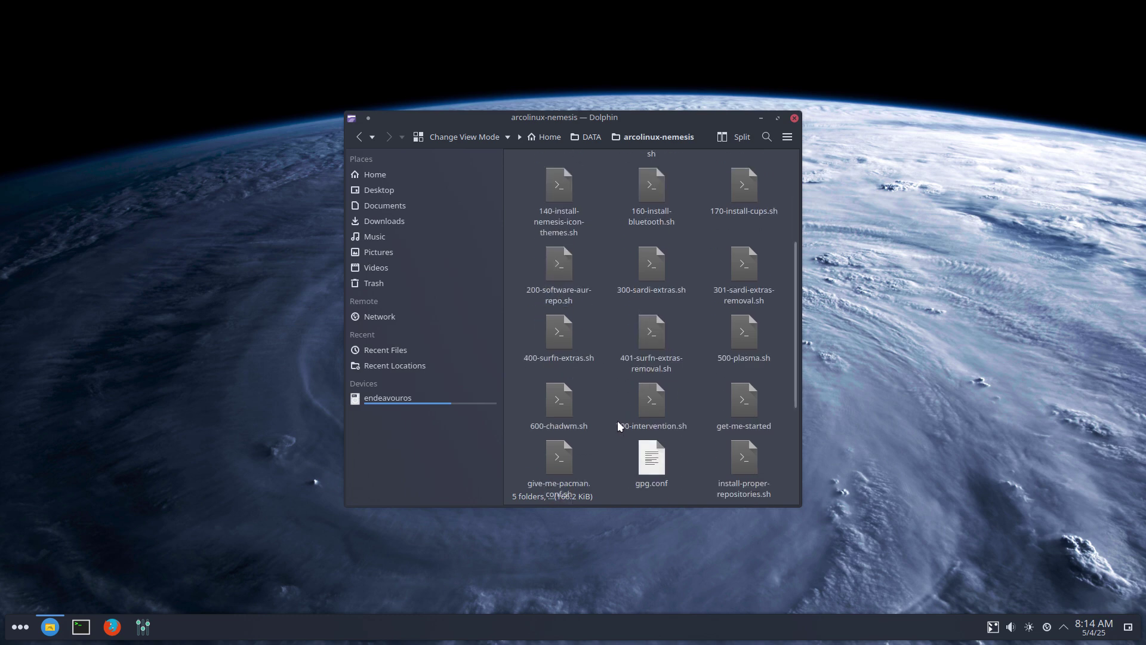
scroll(617, 420, down, 3)
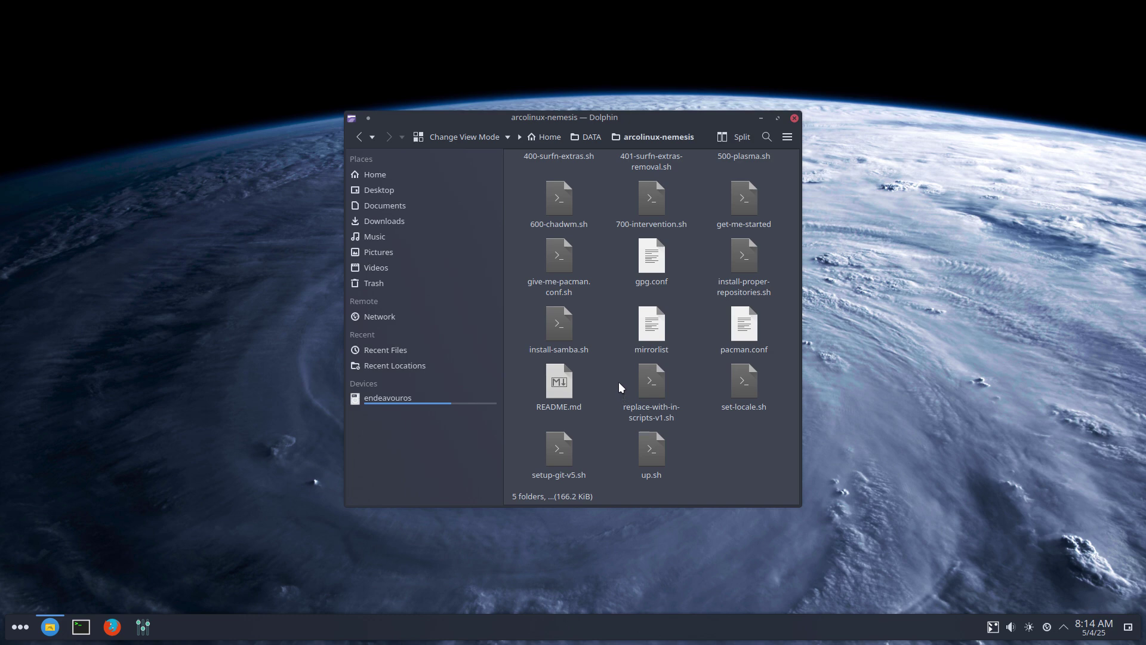
scroll(619, 385, up, 8)
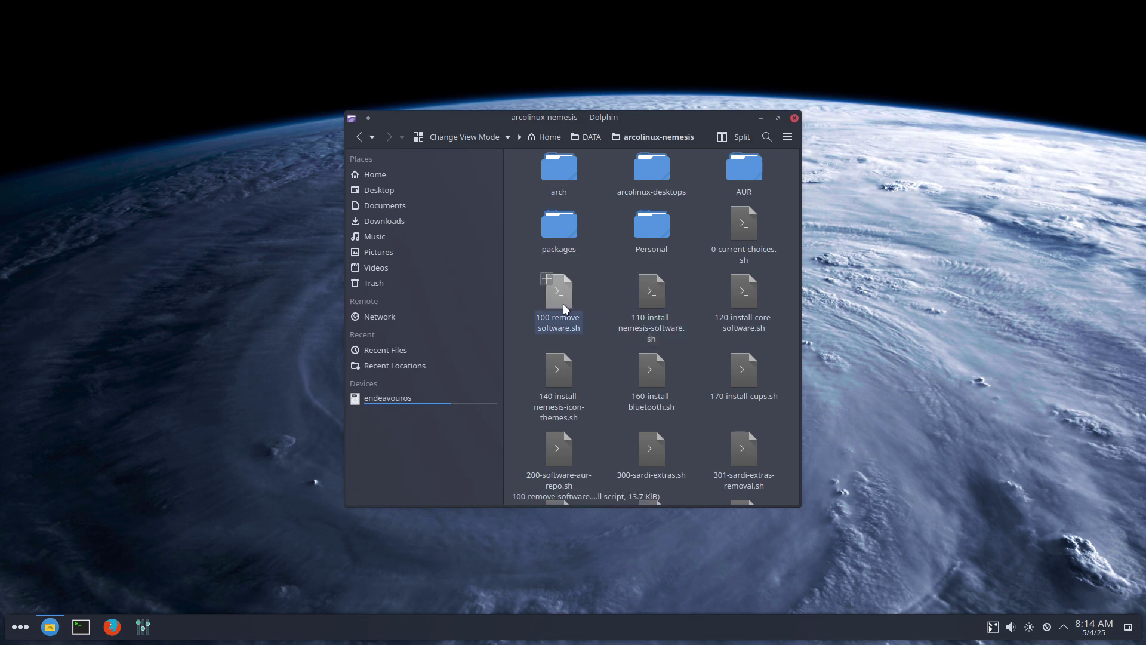
click(650, 300)
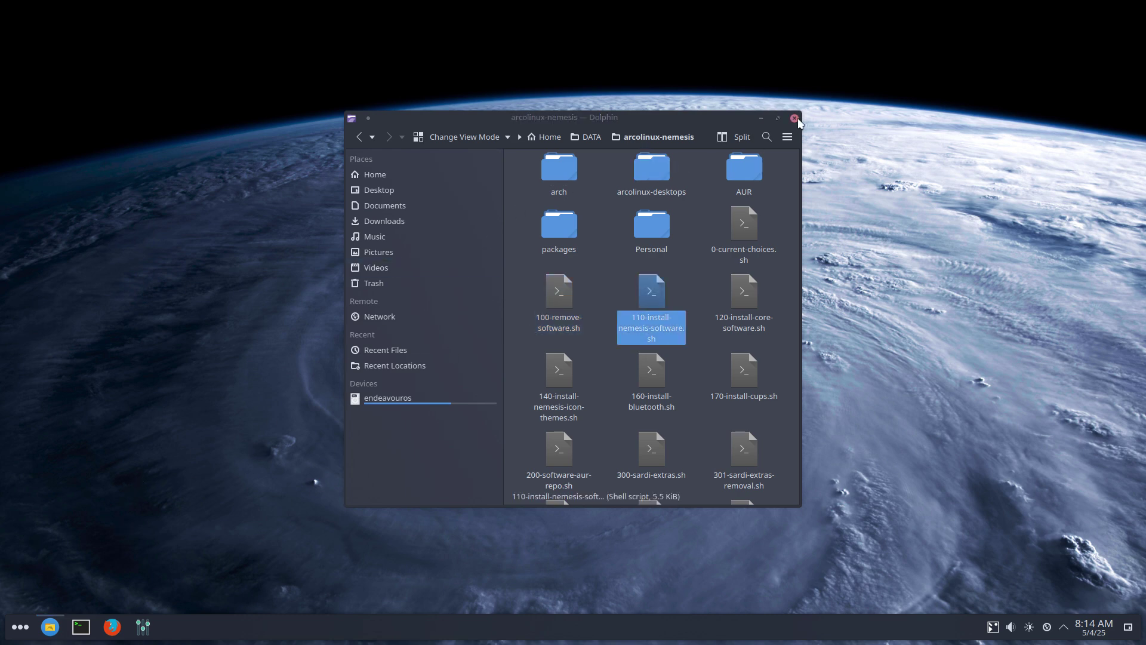
click(743, 227)
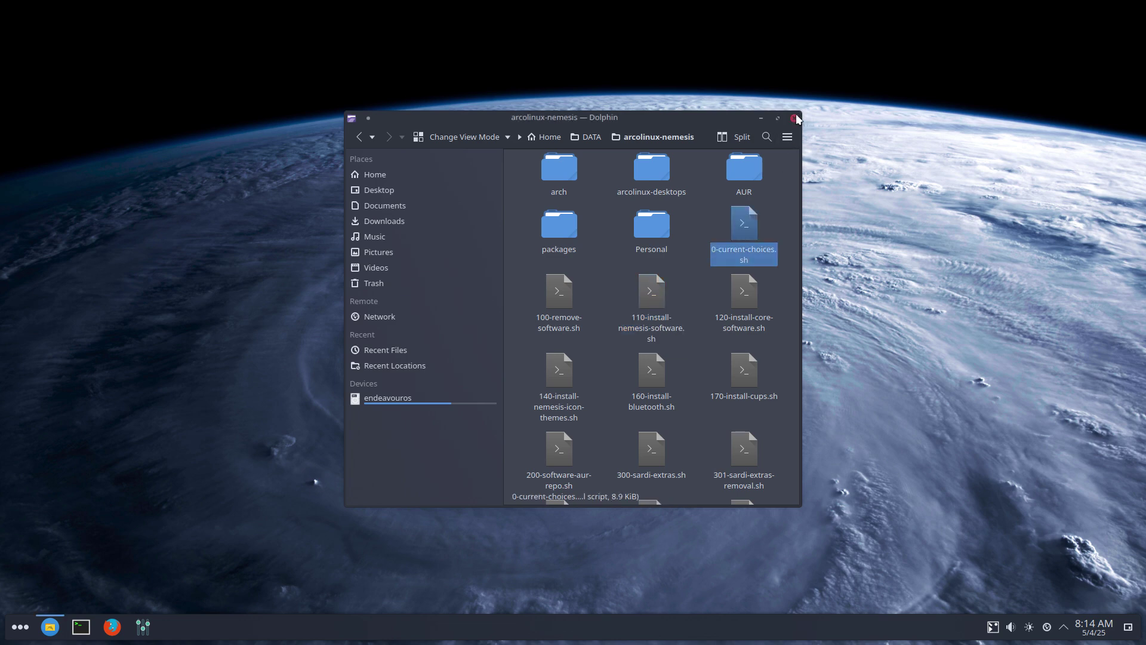
click(795, 117)
- Log out of Plasma and log back in to the Chadwm session with the account password
click(20, 628)
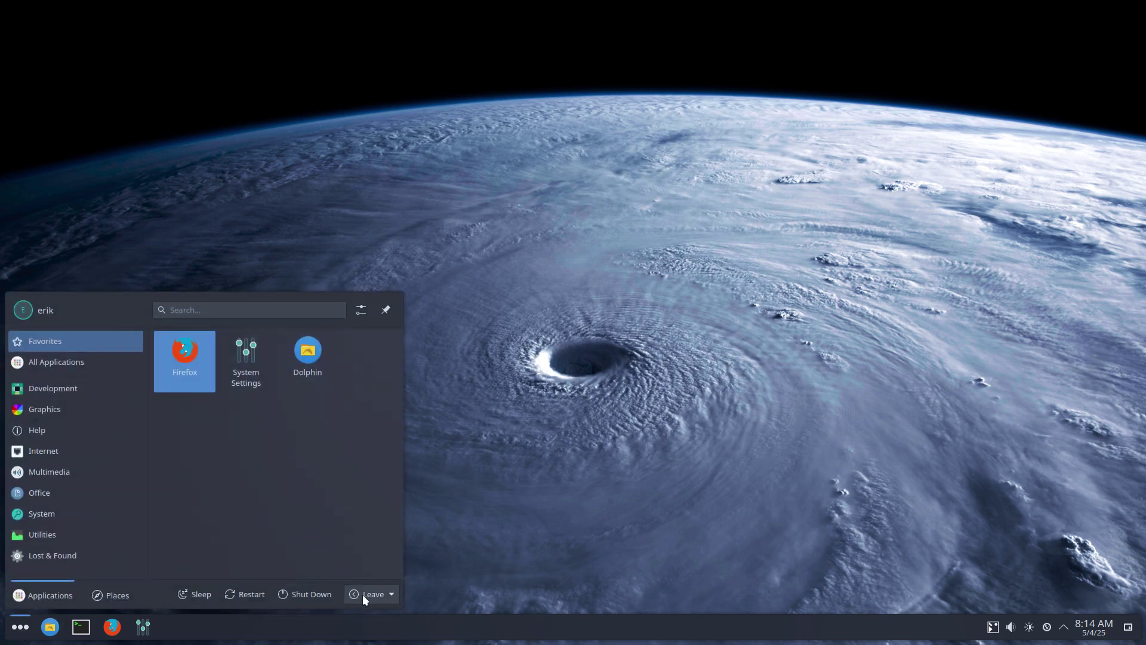
click(366, 594)
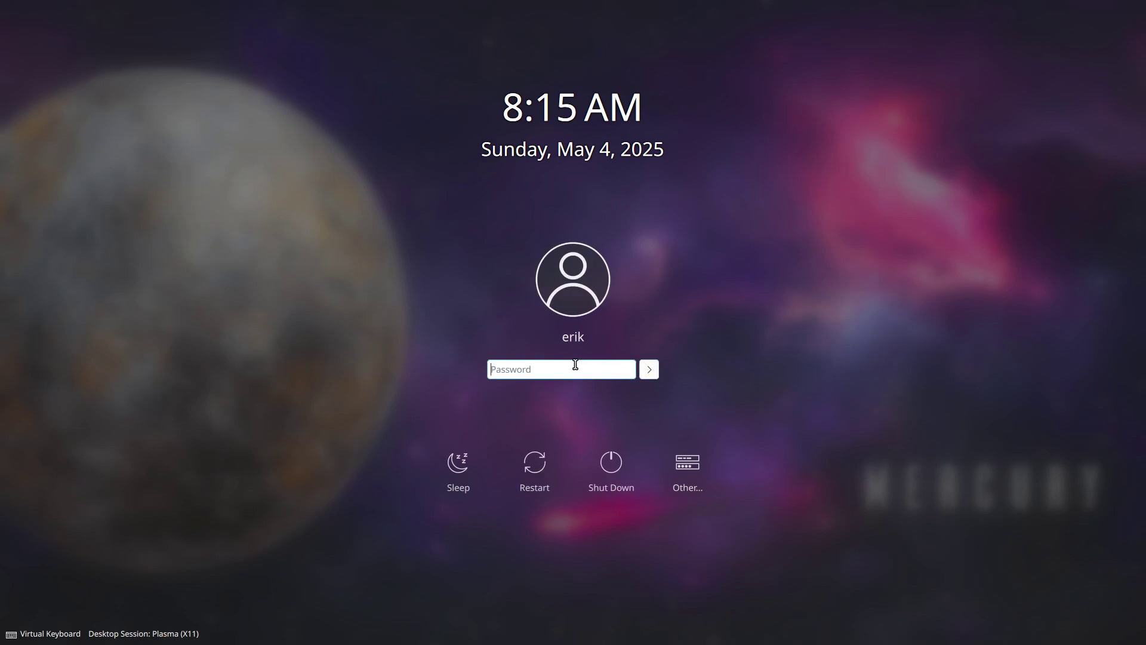
text(****)
click(162, 634)
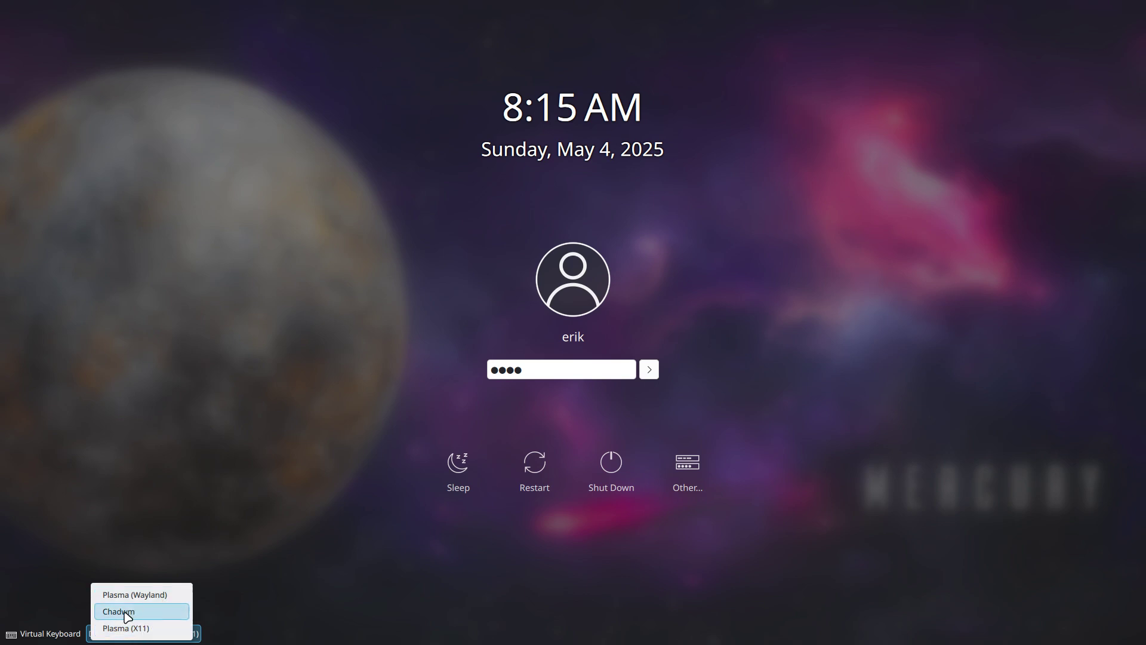
click(128, 612)
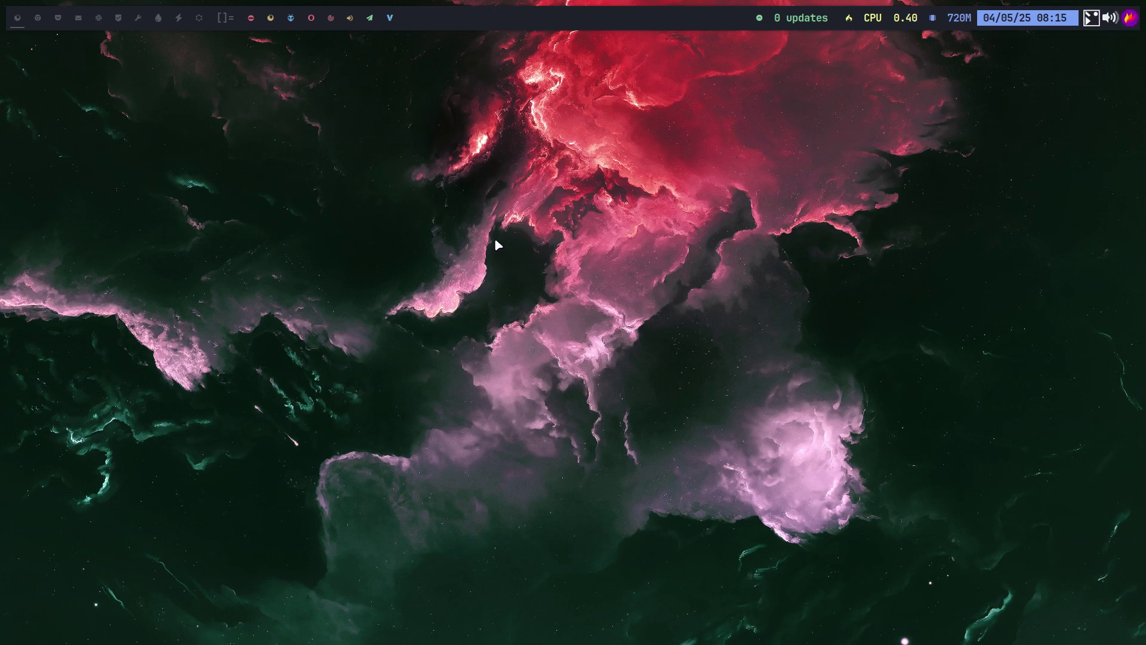
- Open a terminal and run the update command, authorising it with sudo
key(super+Return)
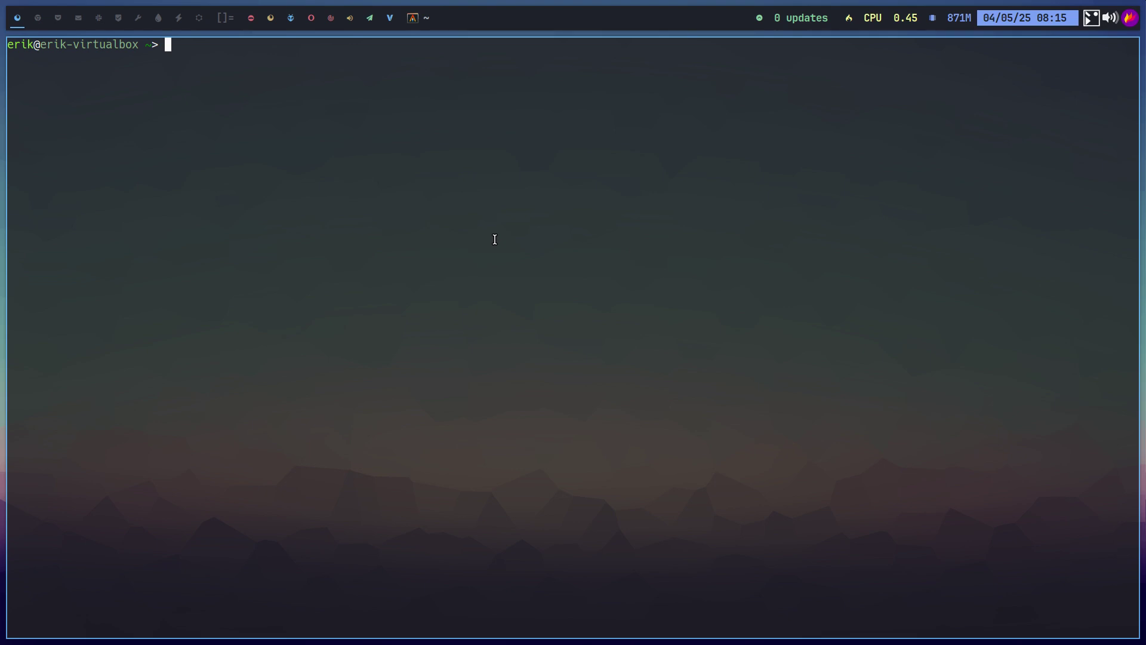
text(update)
key(Return)
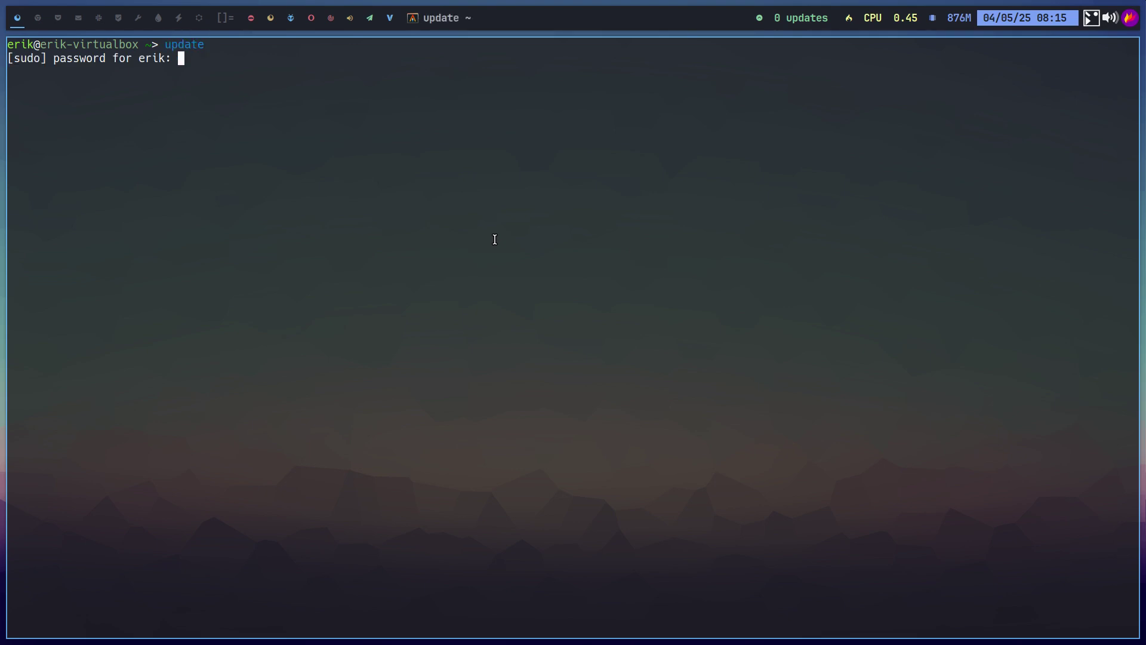
key(Return)
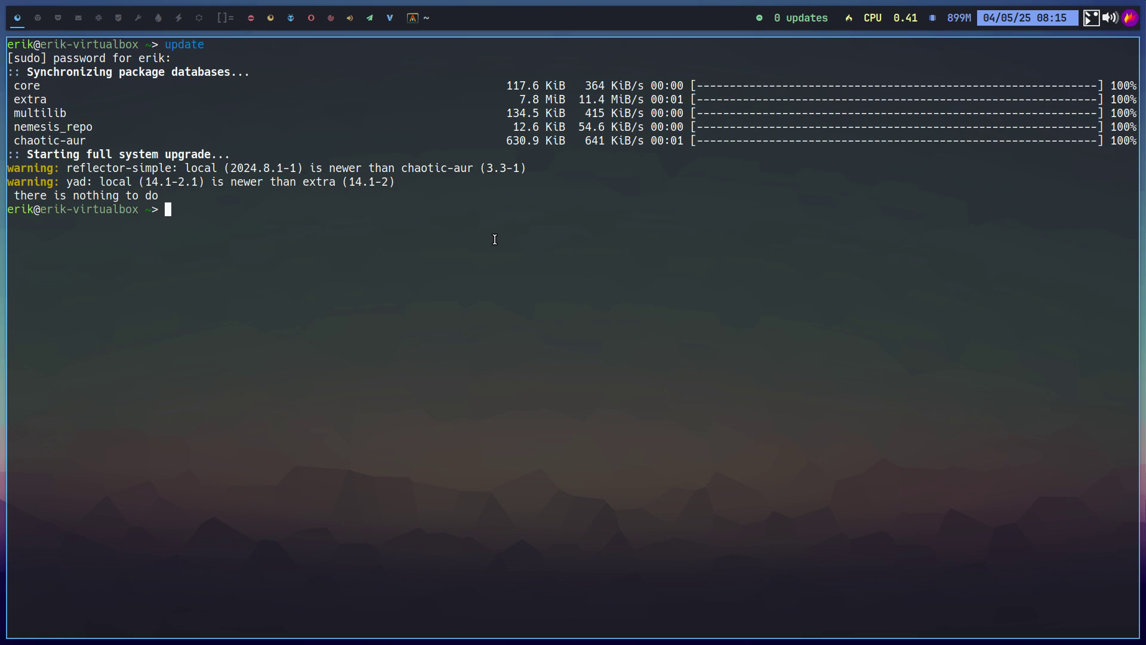
- Show system info with neo and ff, then bring up the ArchLinux Logout screen
text(neo)
key(Return)
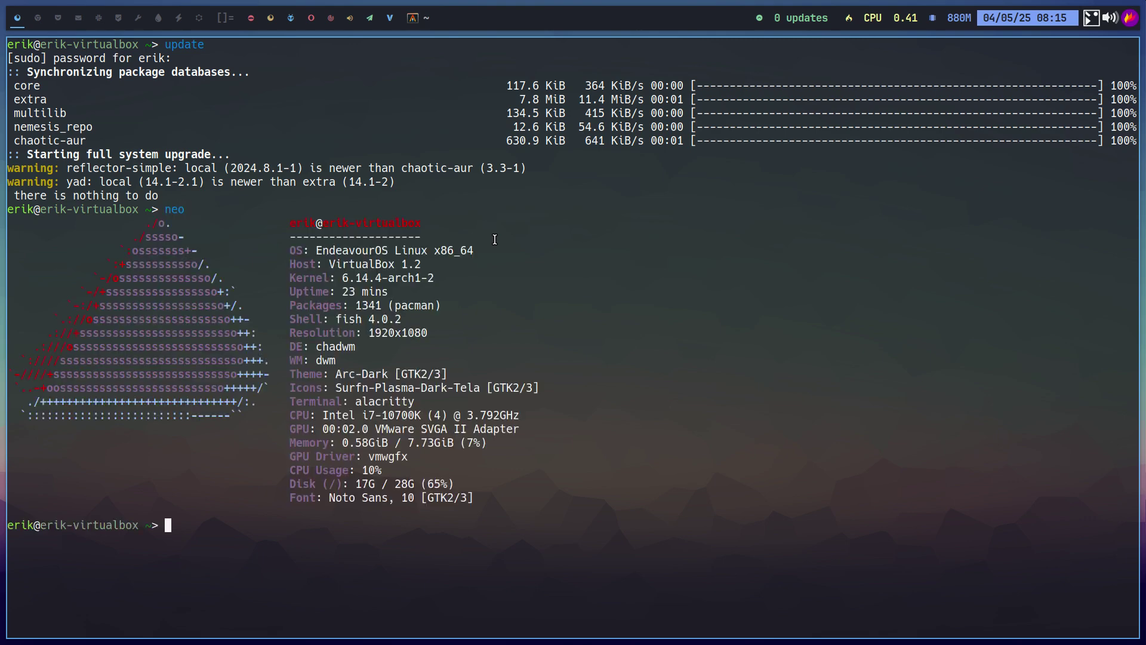
text(ff)
key(Return)
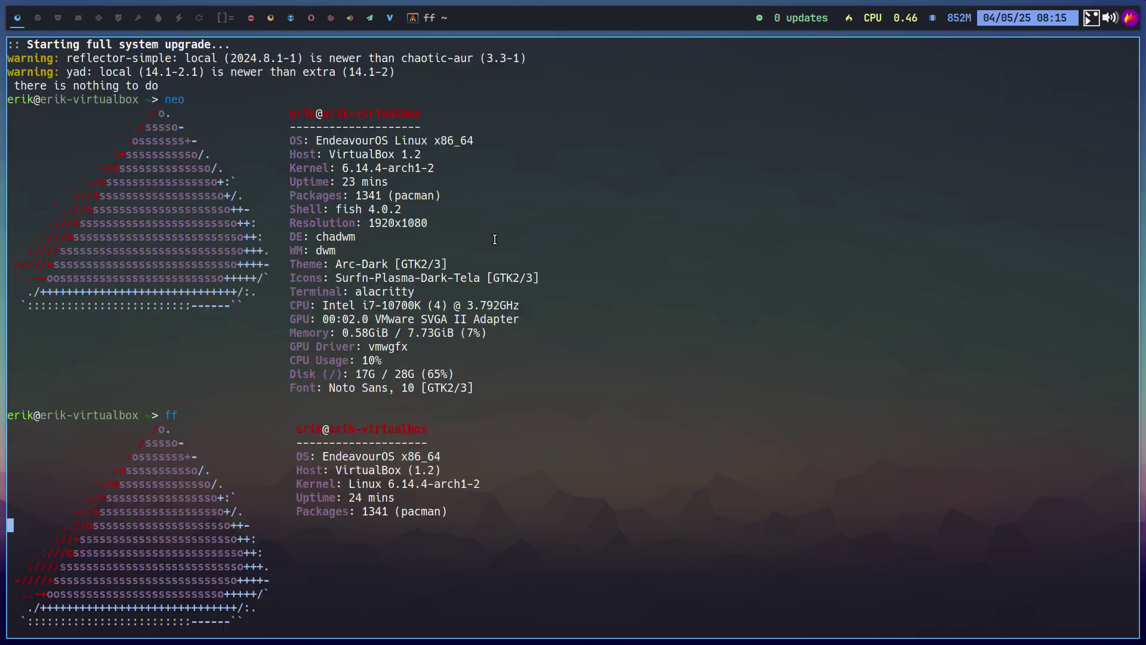
text(ff)
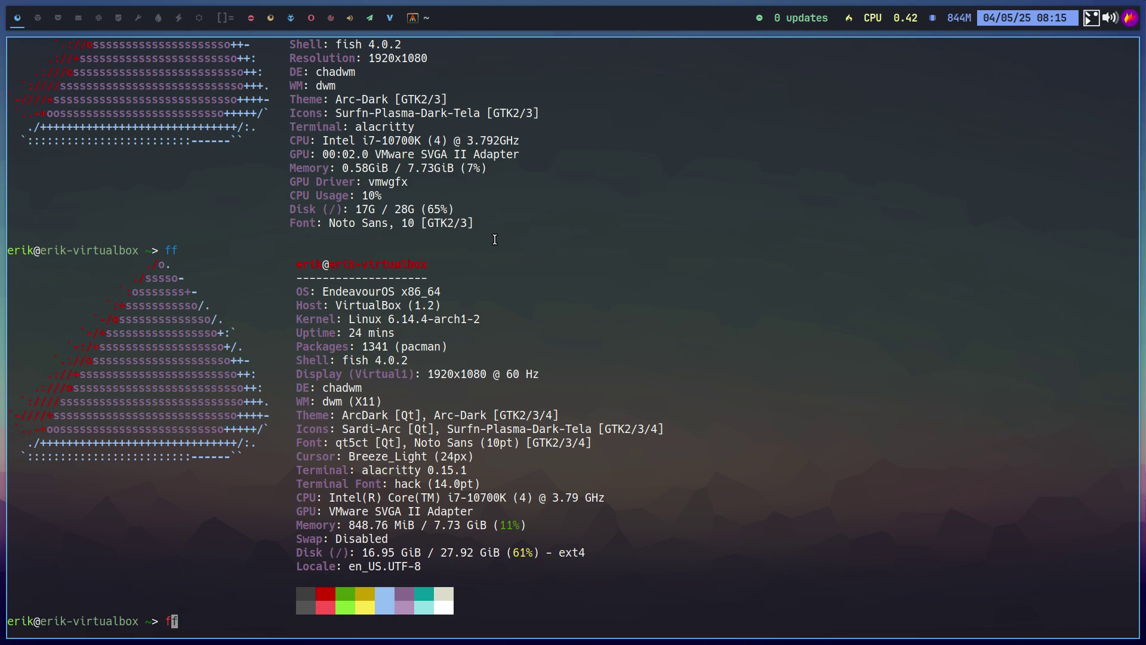
key(BackSpace)
key(BackSpace)
text(neo)
key(Return)
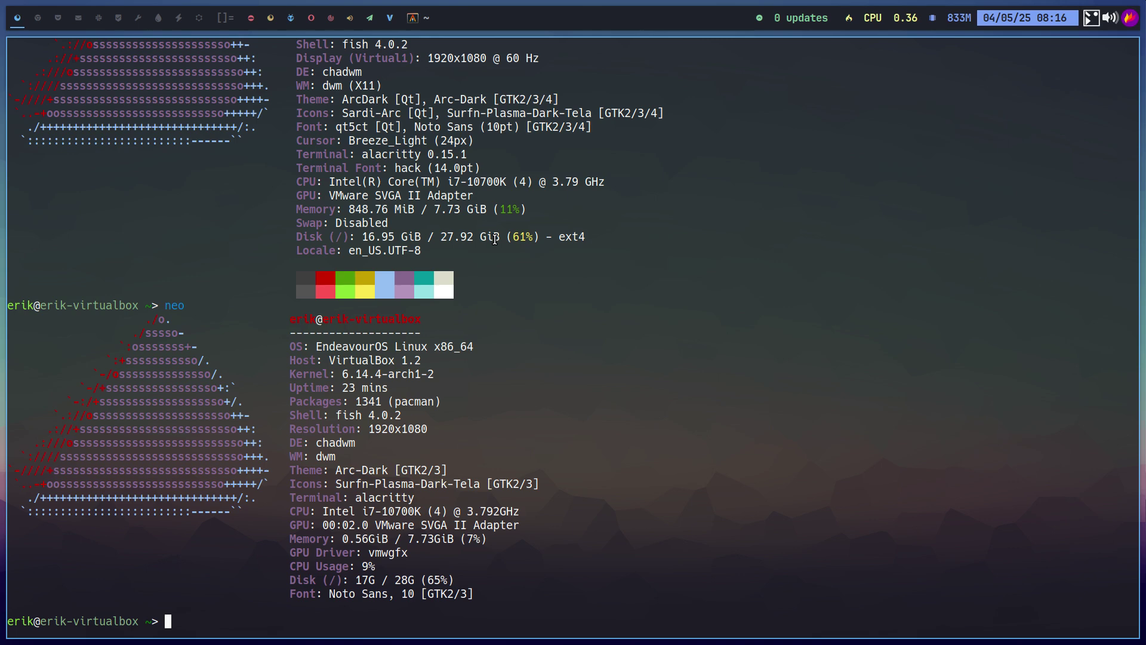
key(super+x)
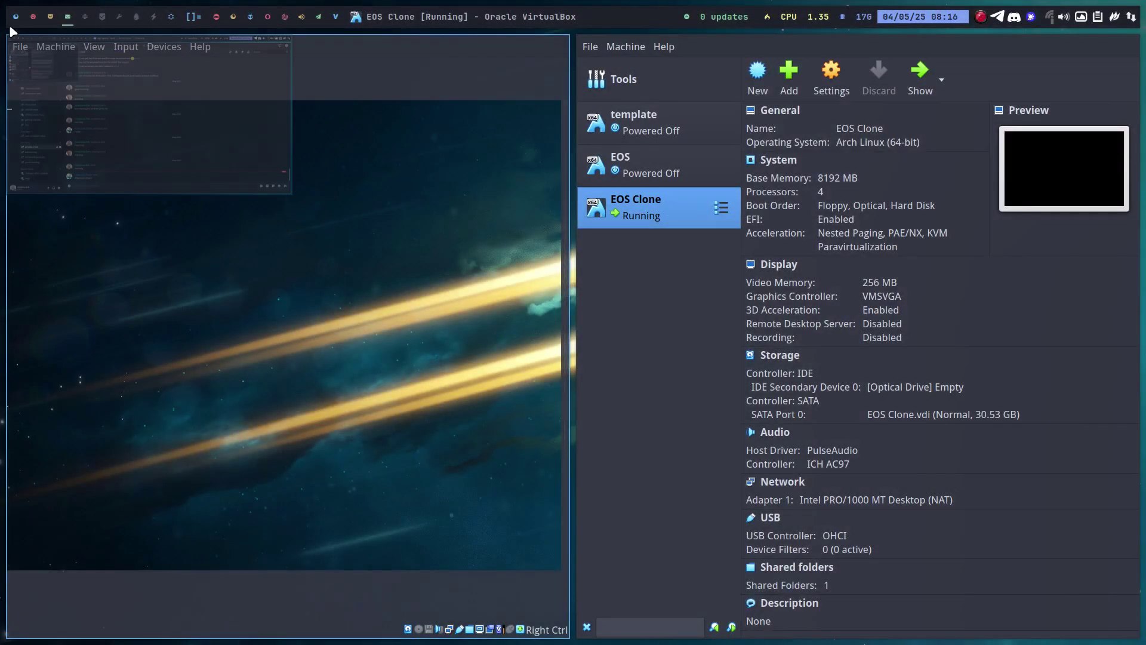
- Power off EOS Clone and enable 3D Acceleration in its Display settings
right_click(700, 204)
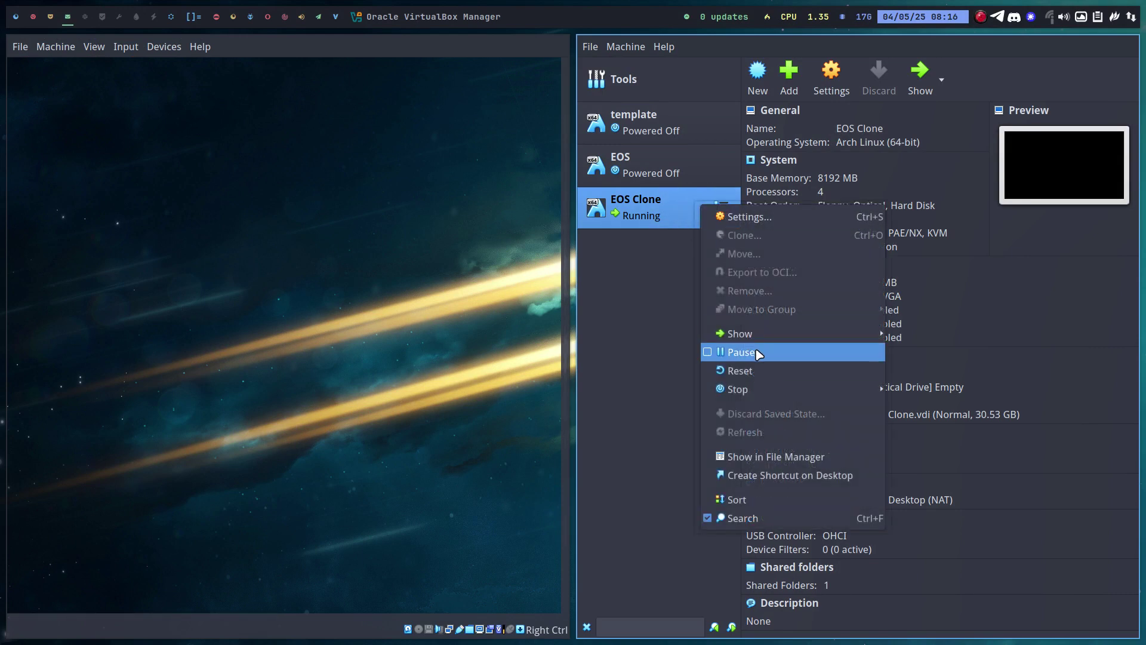
mouse_move(768, 388)
click(932, 427)
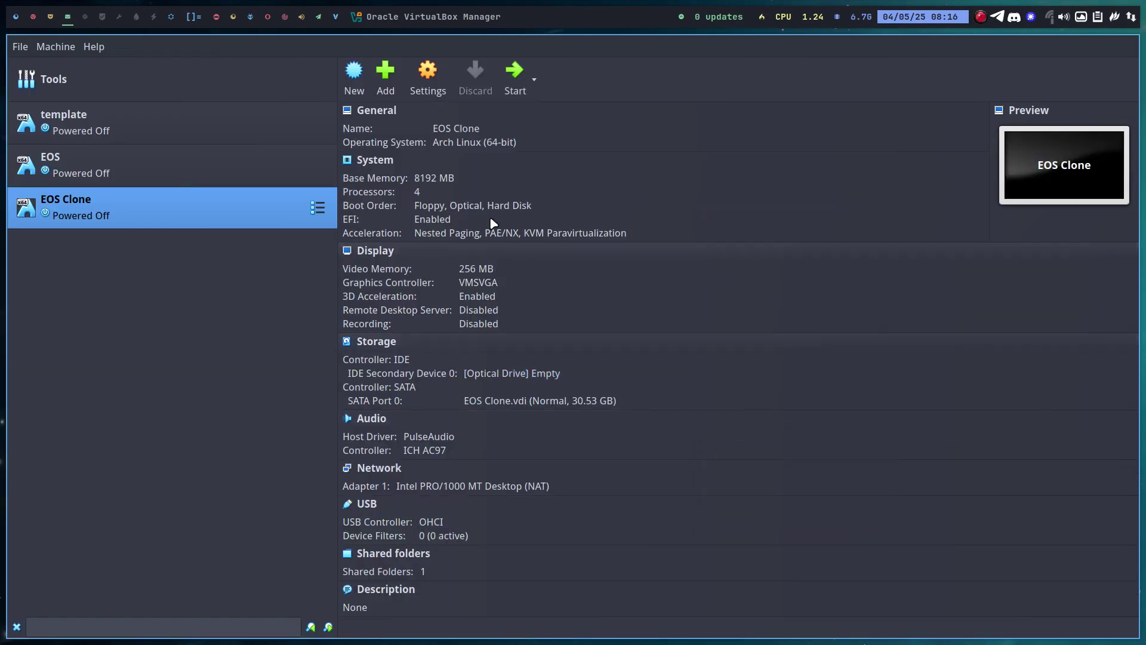
click(429, 101)
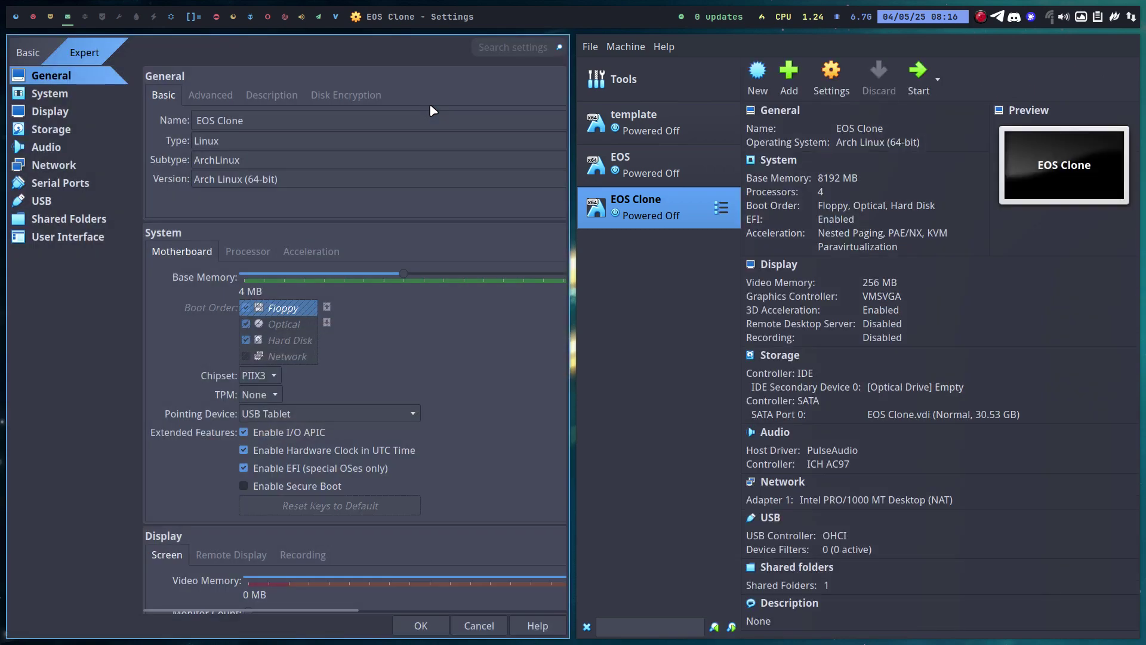
click(111, 113)
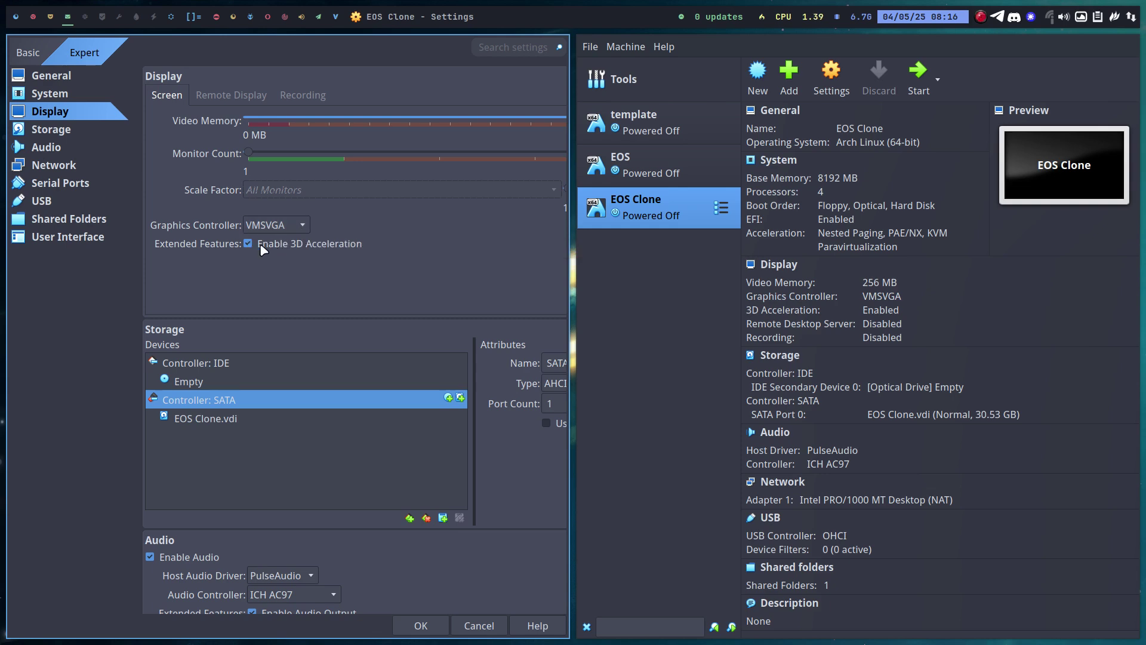
click(421, 625)
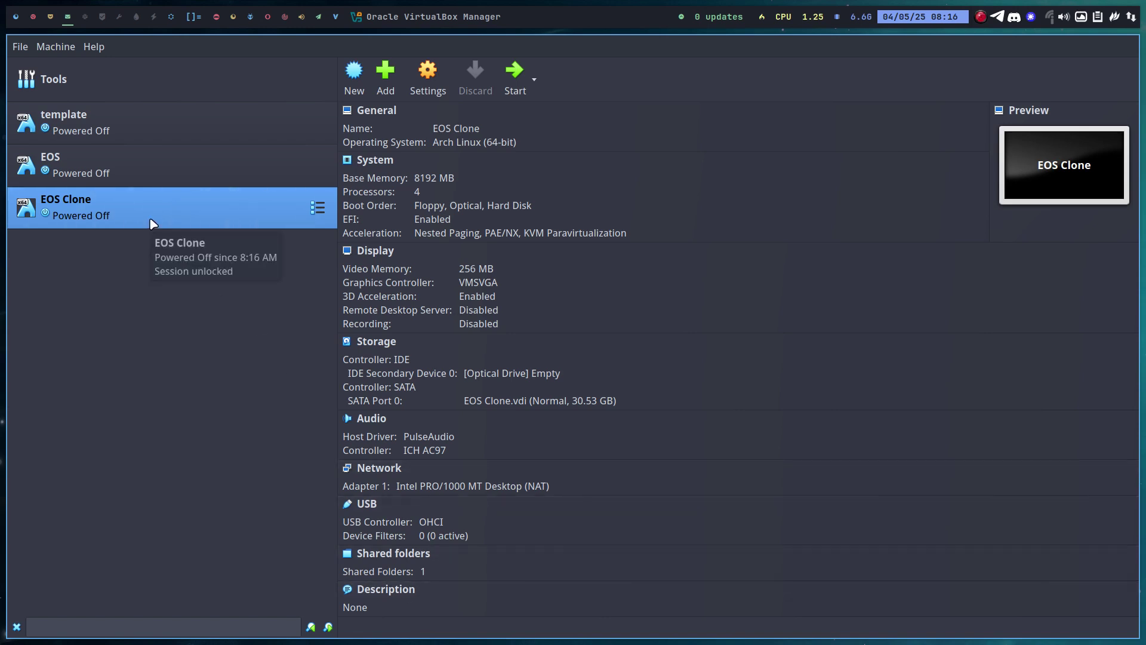
- Select the EOS machine and view its optical drive's disk image choices without loading one
click(159, 177)
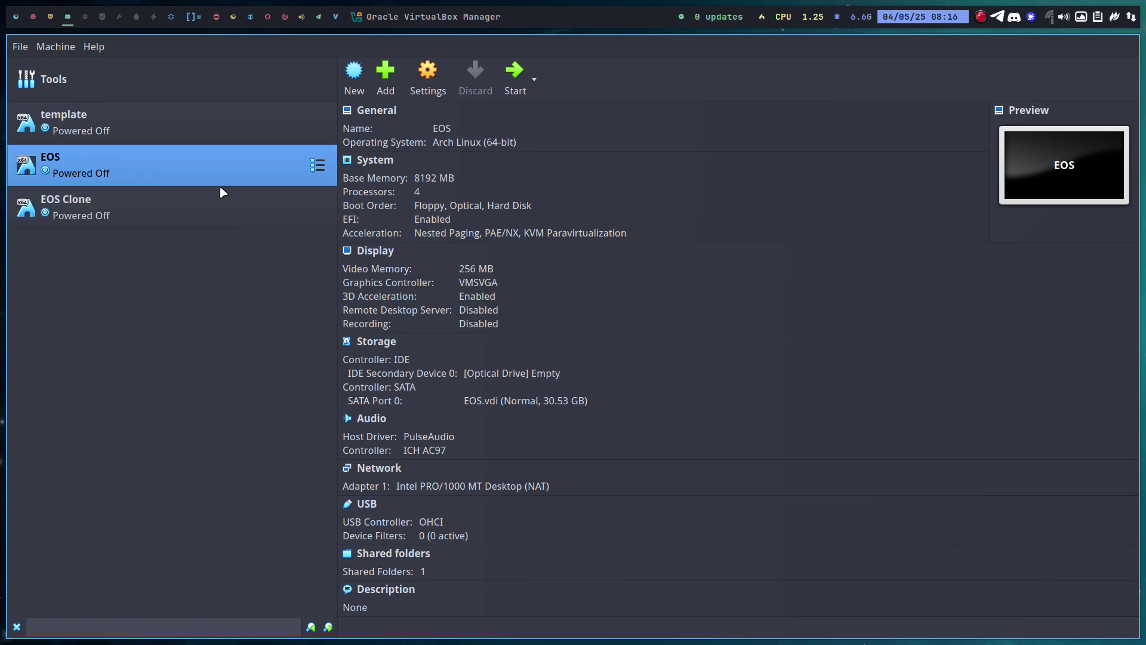
click(530, 374)
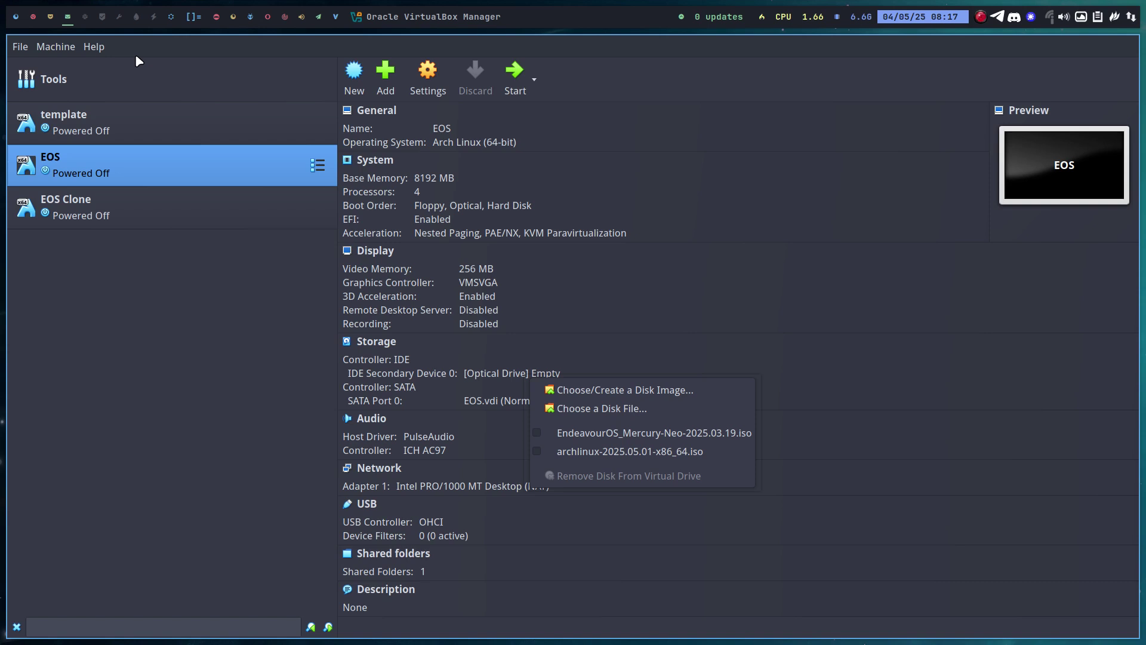
key(Escape)
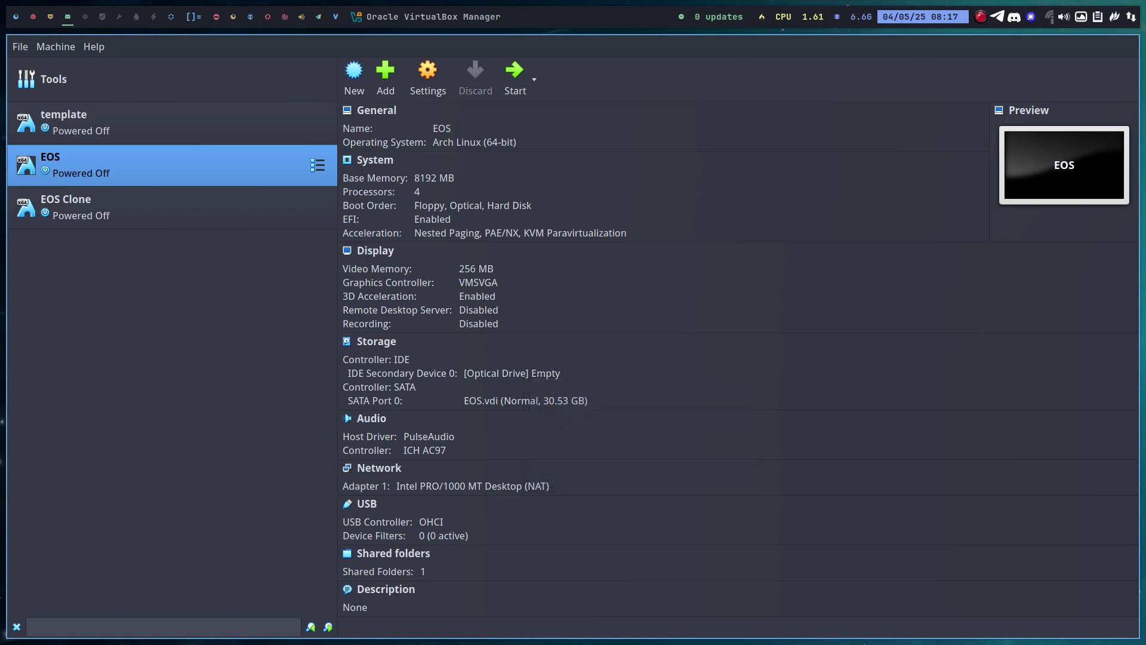